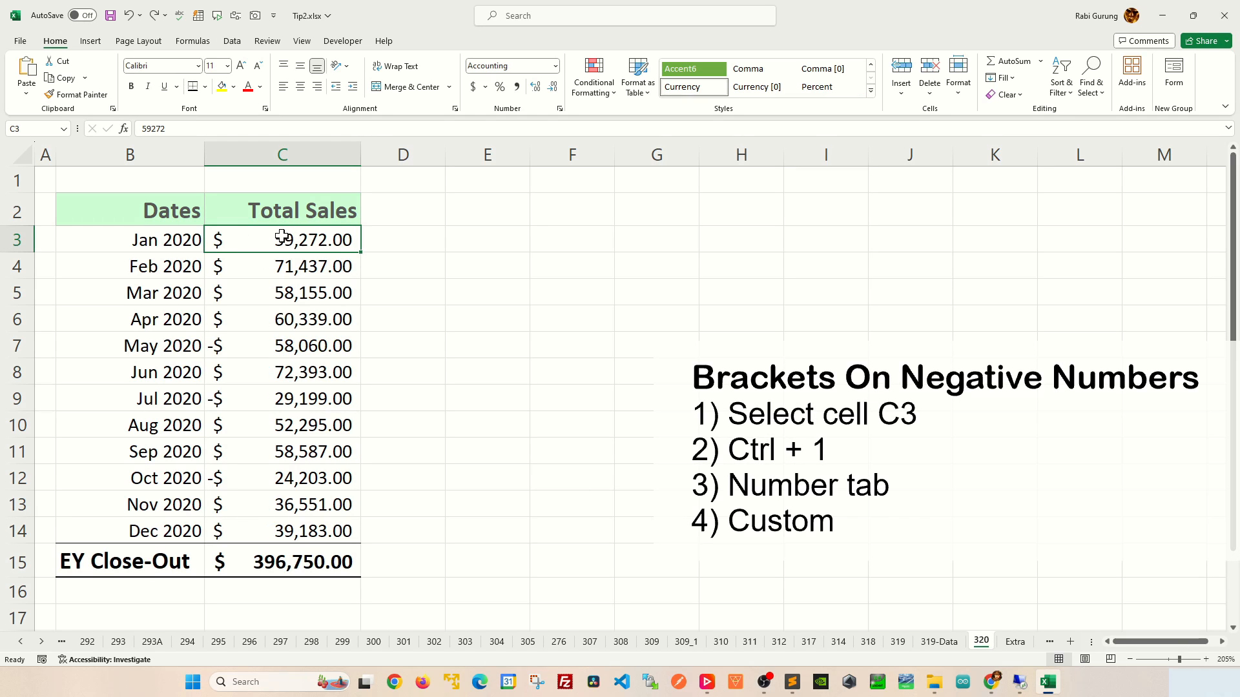
# Step: Choose the custom number format #,##0.00;[Red]-#,##0.00 as the starting code for cell C3
pyautogui.hotkey('ctrl', '1')
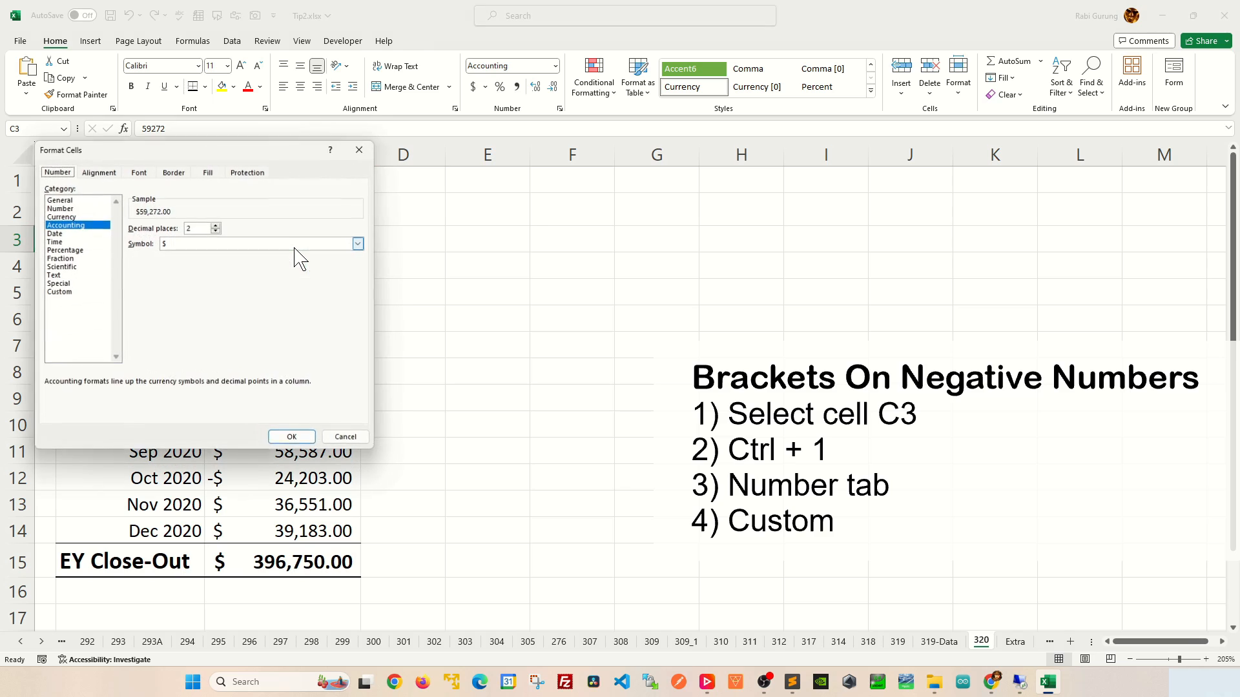
pyautogui.moveTo(213, 158); pyautogui.dragTo(307, 188)
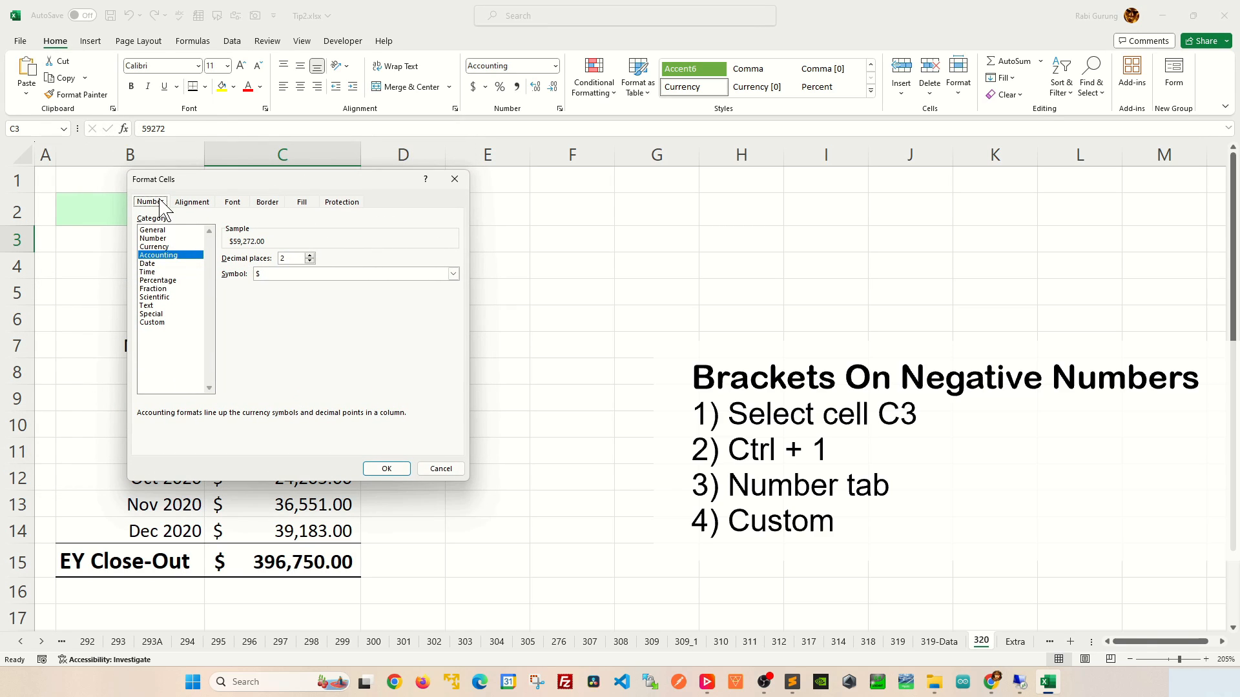
pyautogui.click(159, 323)
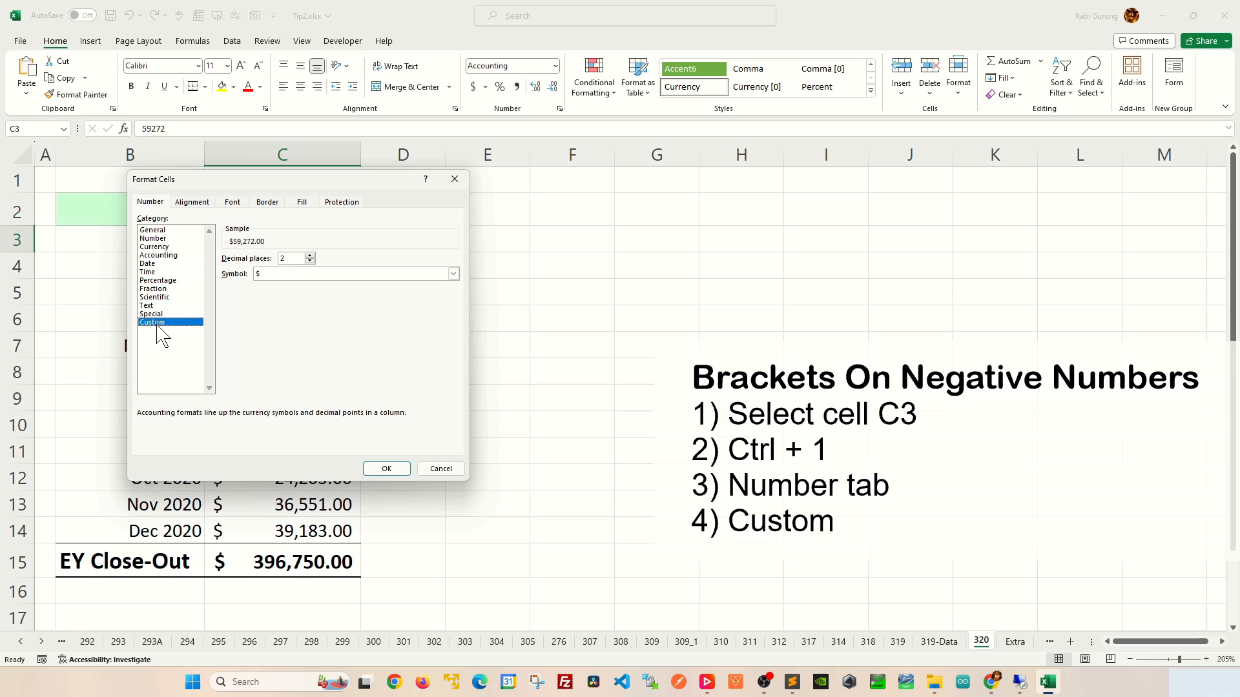
pyautogui.moveTo(453, 306); pyautogui.dragTo(452, 294)
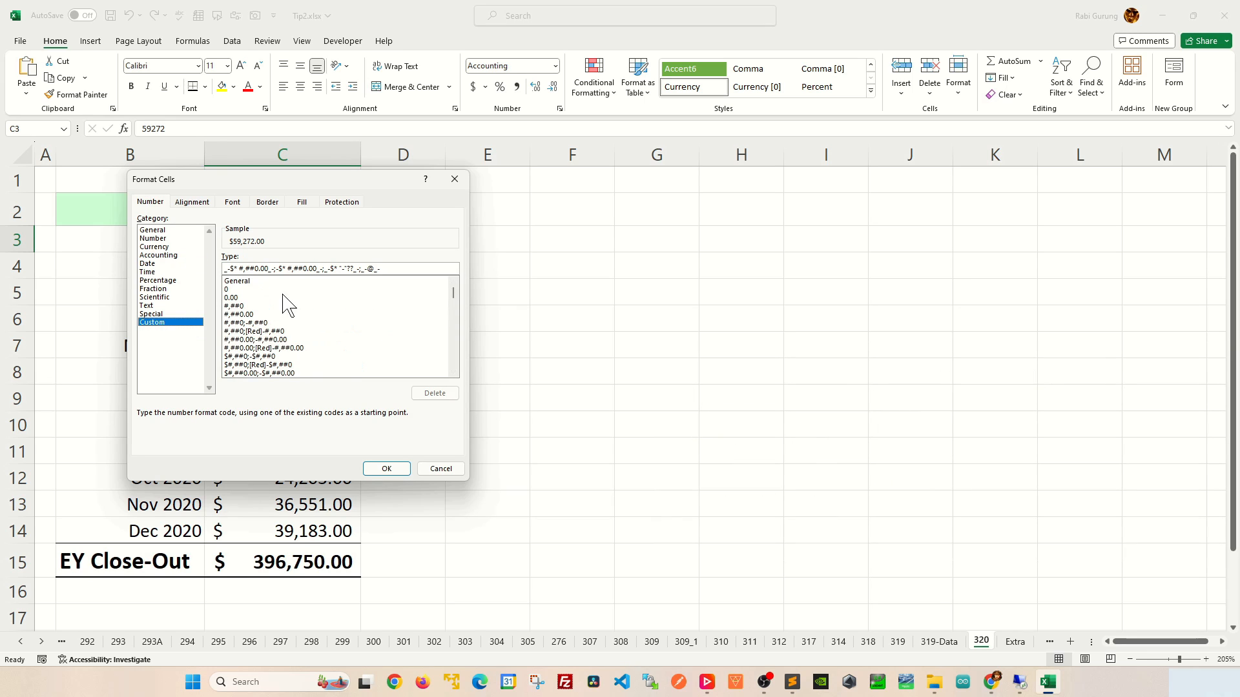
pyautogui.click(282, 332)
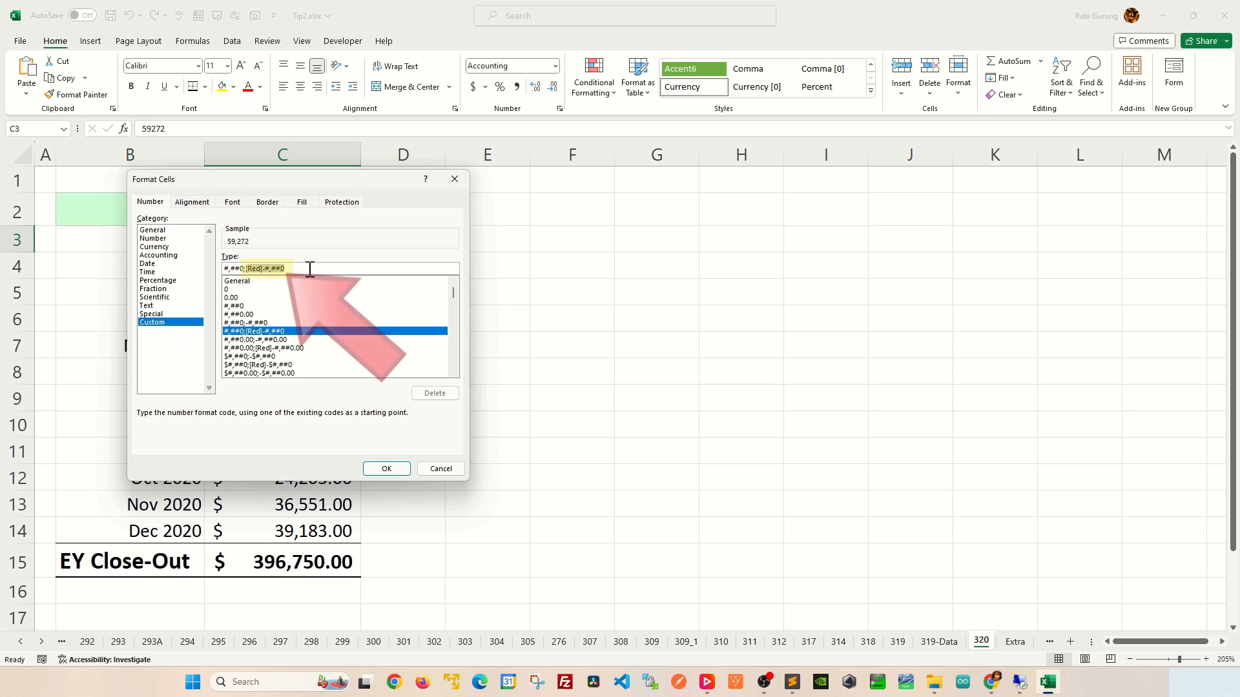
pyautogui.click(277, 306)
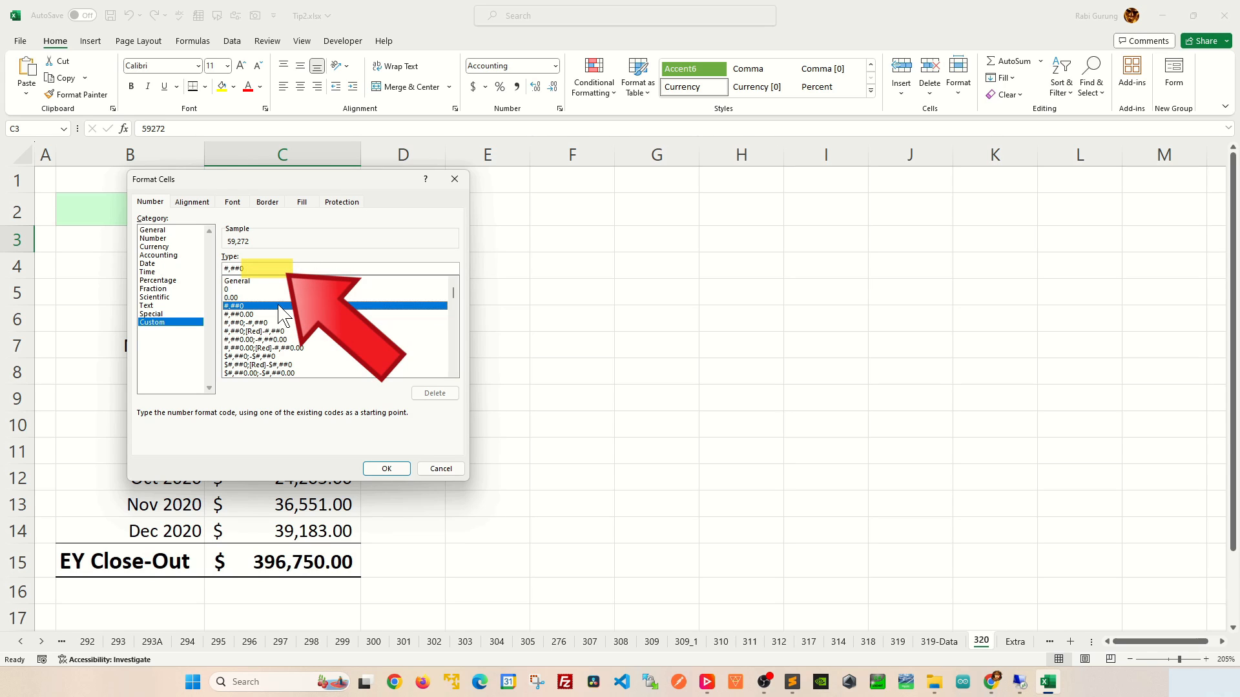
pyautogui.click(284, 348)
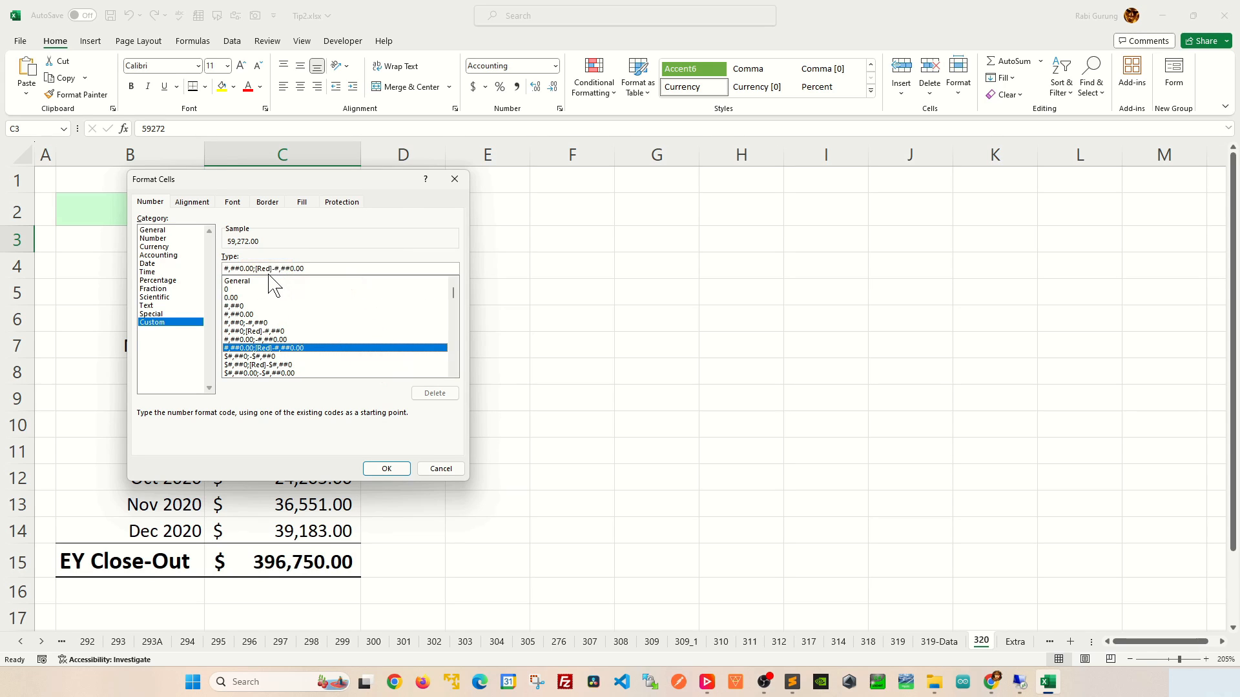
# Step: Edit the custom format code to $* #,##0.00;[Red]$* (#,##0.00) and apply it to cell C3
pyautogui.click(272, 268)
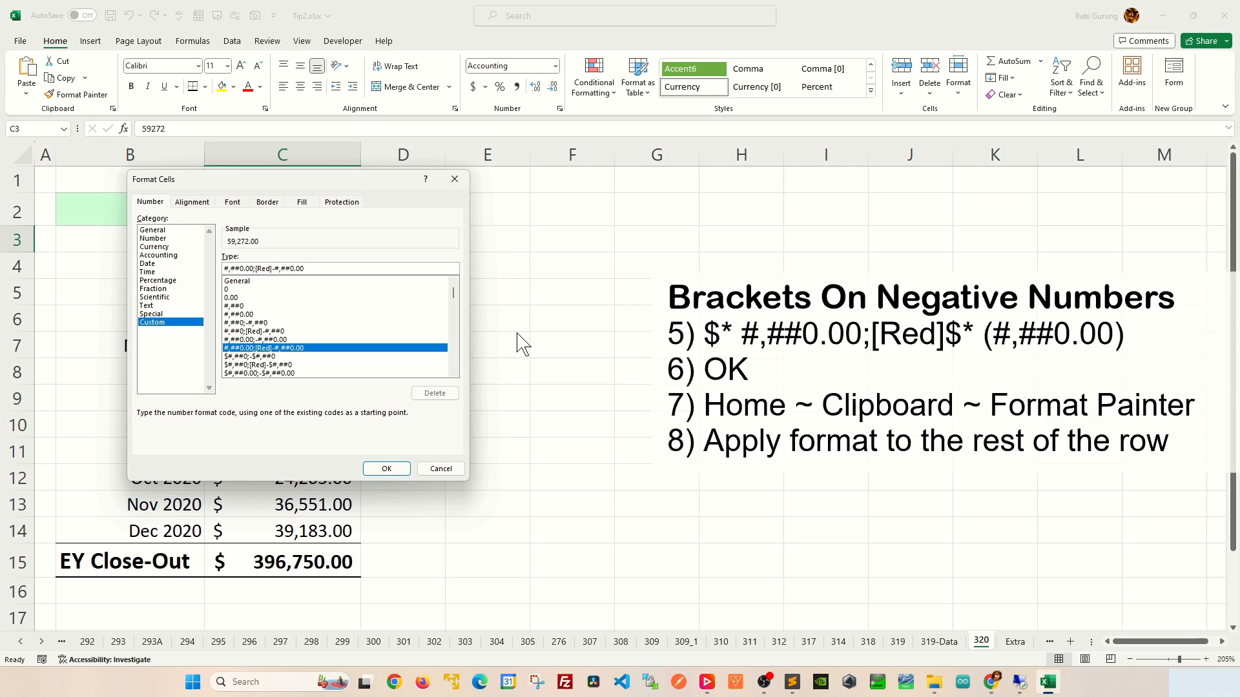
pyautogui.press('Home')
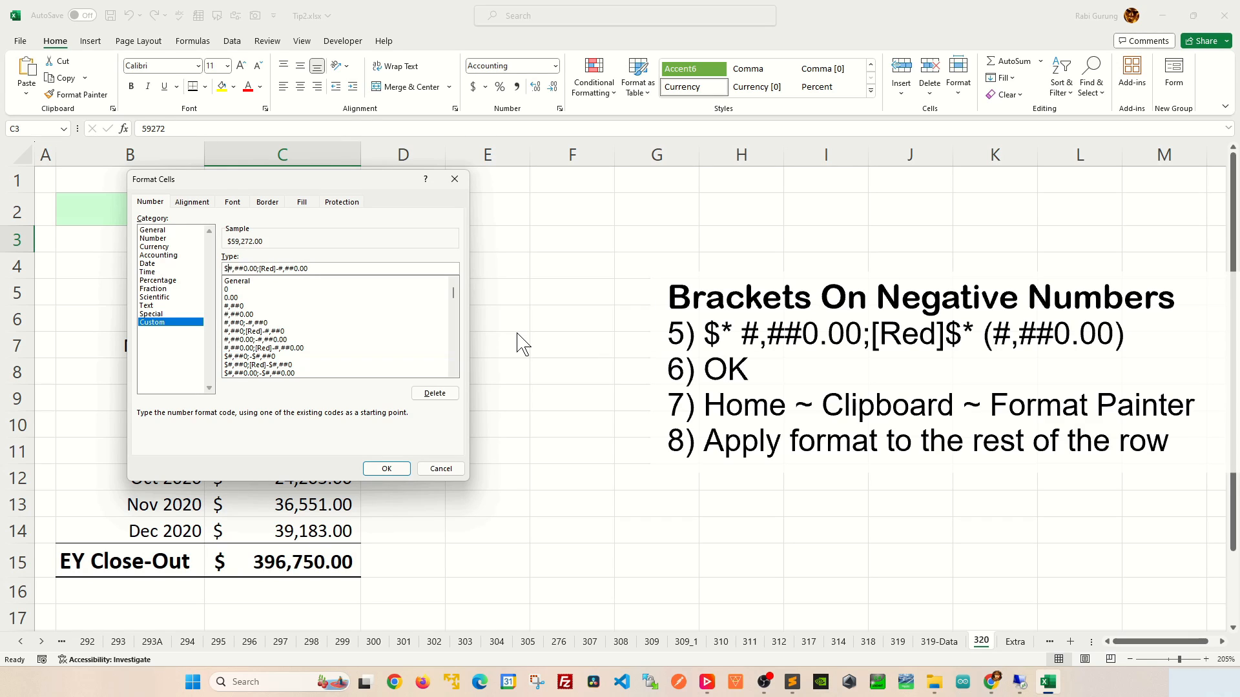
pyautogui.write('$*')
pyautogui.moveTo(338, 184); pyautogui.dragTo(346, 97)
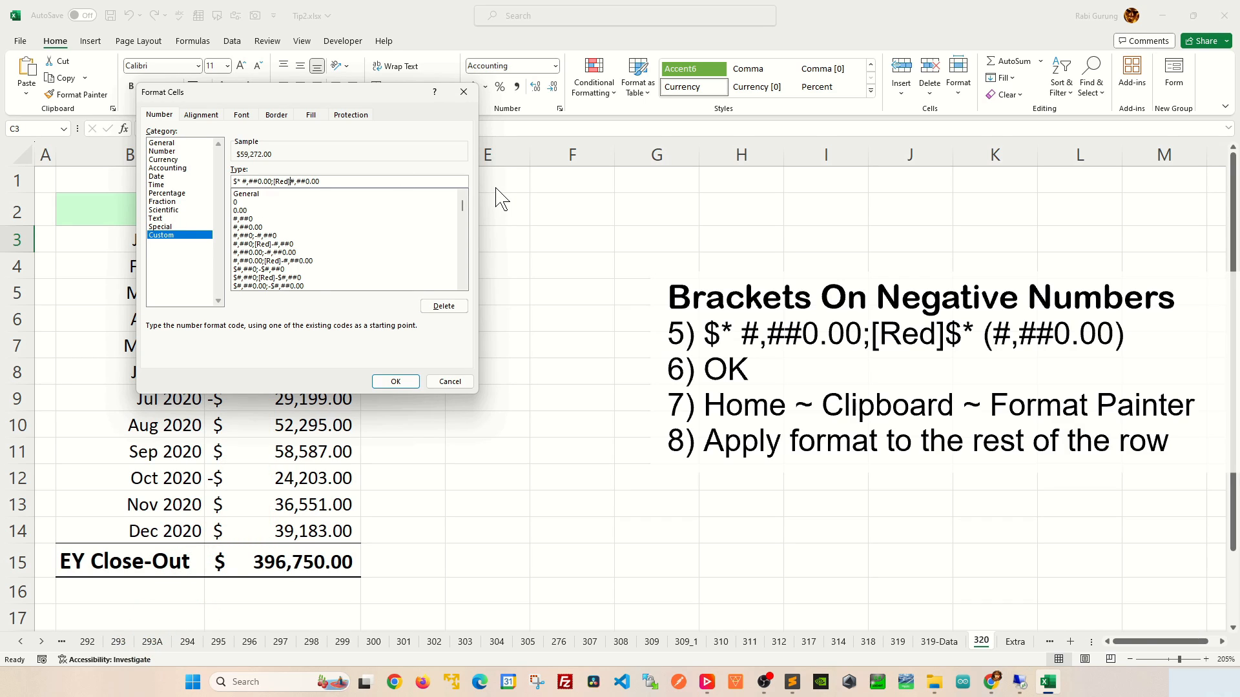
pyautogui.write('$* (')
pyautogui.click(403, 382)
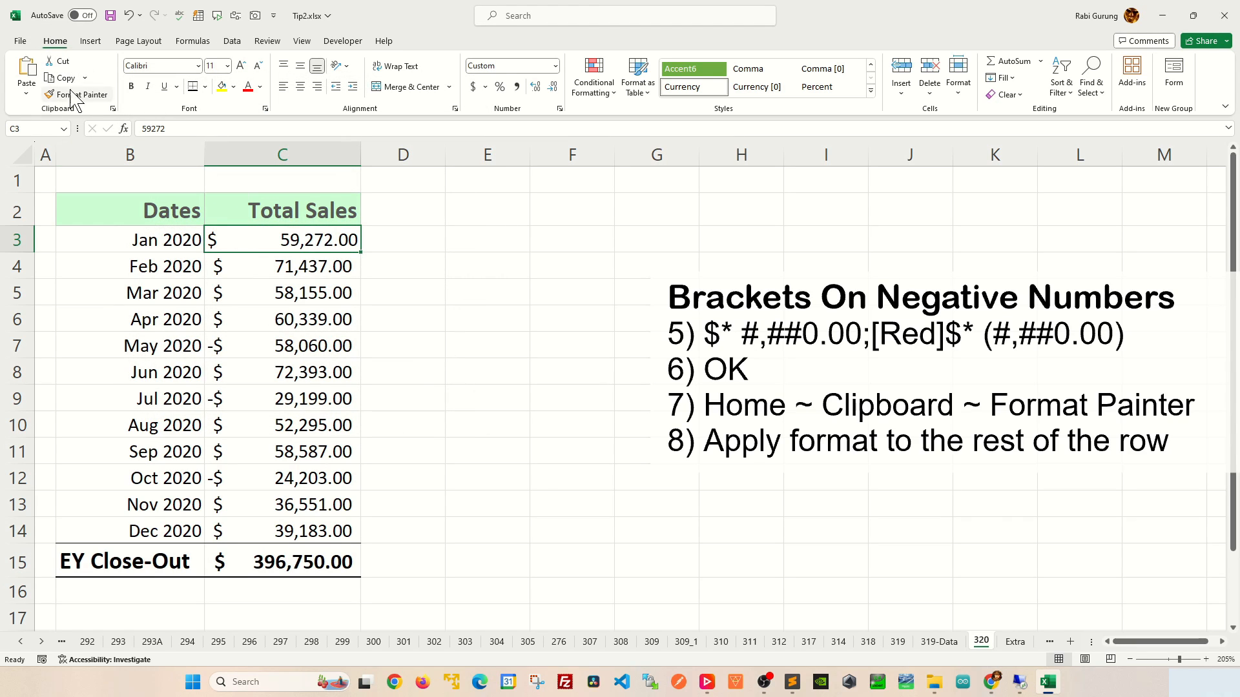
# Step: Copy the formatting of cell C3 to the Total Sales values in C3:C14 with Format Painter
pyautogui.click(97, 96)
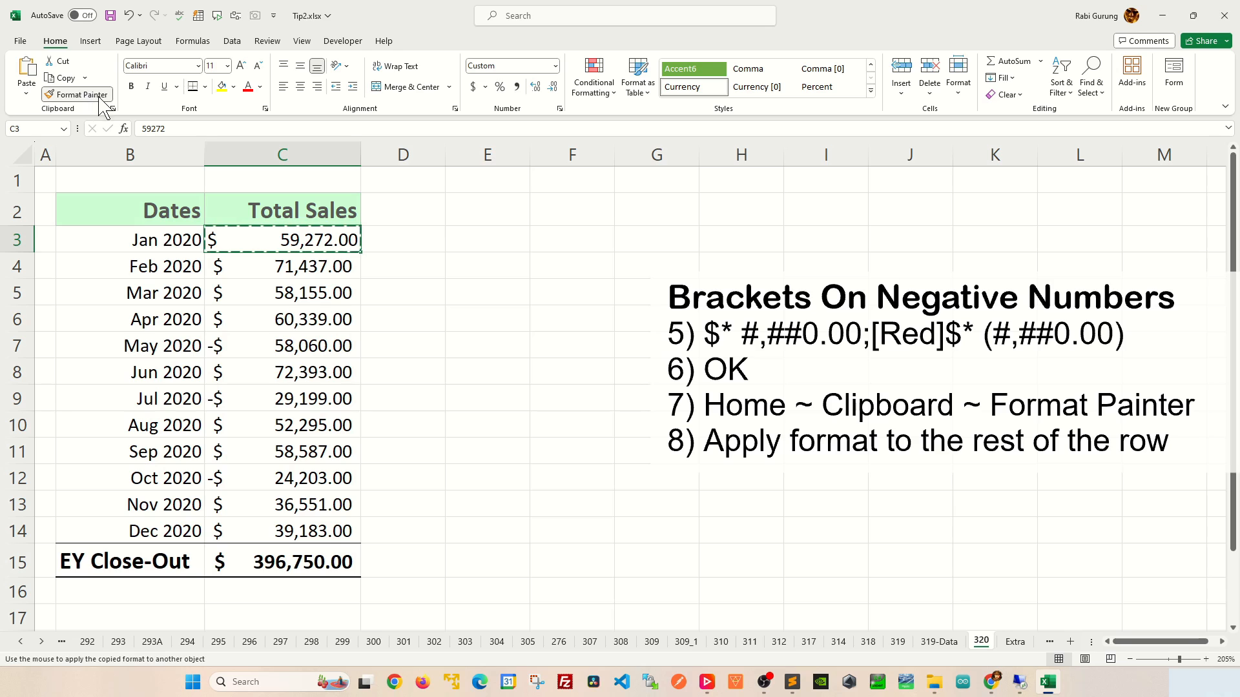
pyautogui.moveTo(329, 240); pyautogui.dragTo(340, 532)
pyautogui.click(417, 373)
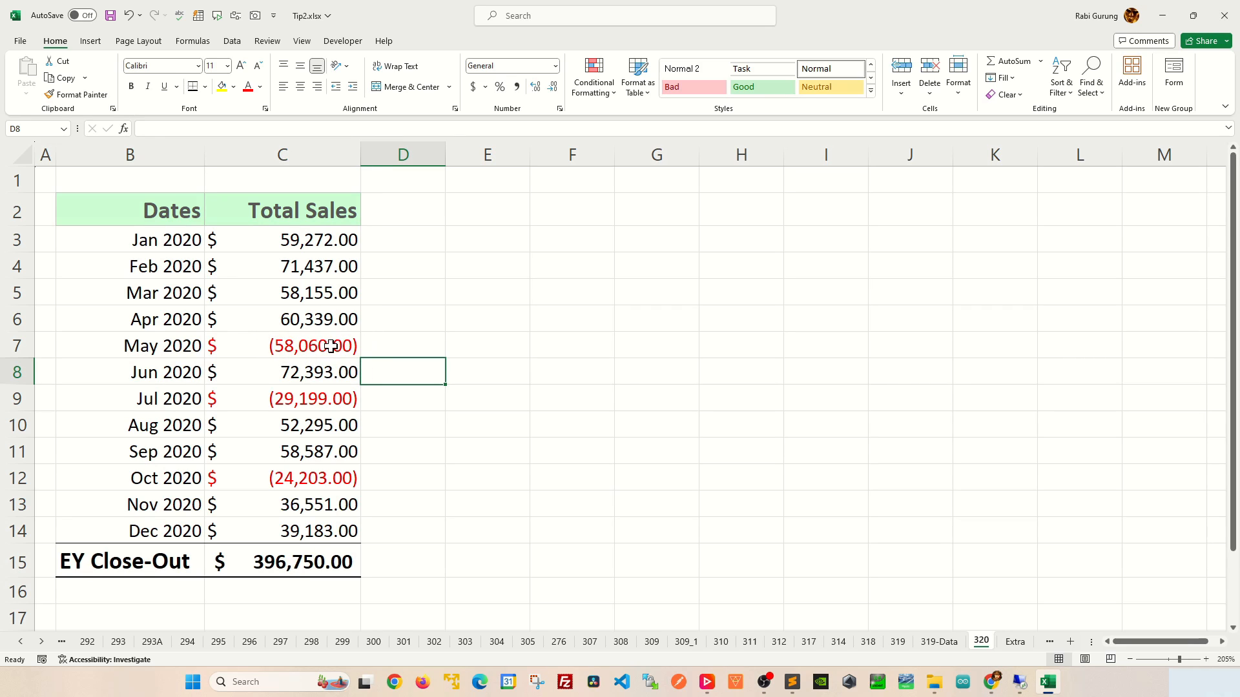
pyautogui.click(336, 291)
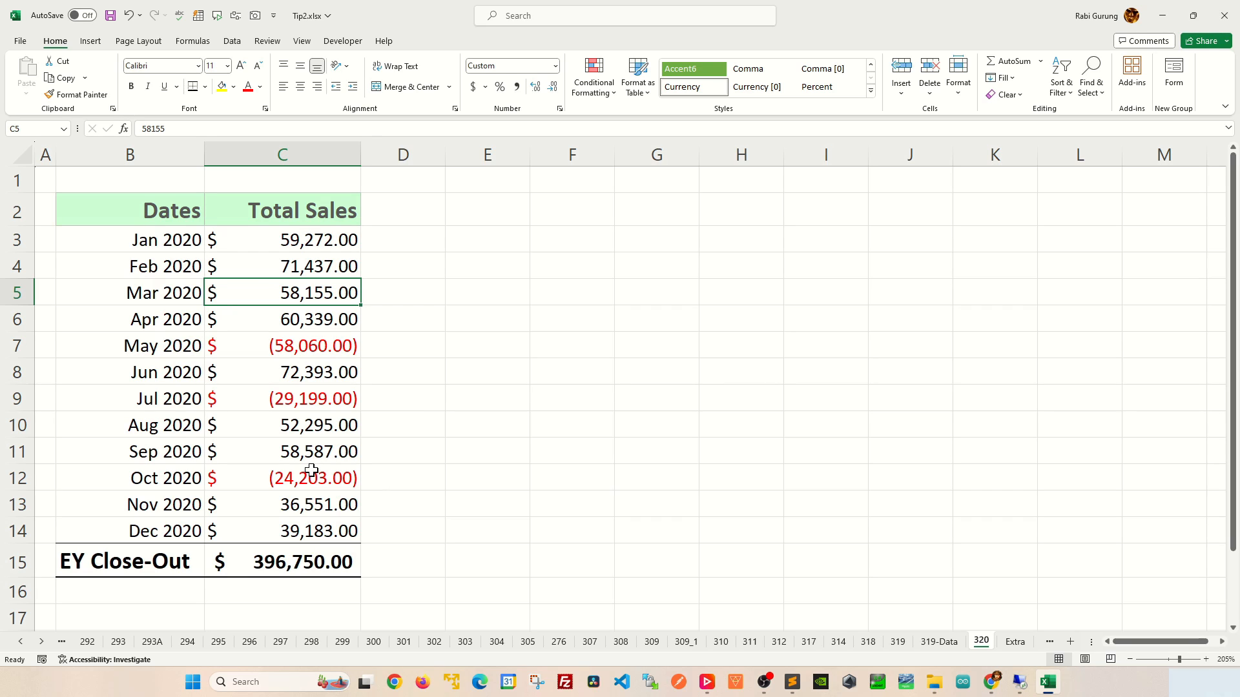
# Step: Undo the copied formatting and the custom number format on C3, and reselect cell C3
pyautogui.hotkey('ctrl', 'z')
pyautogui.hotkey('ctrl', 'z')
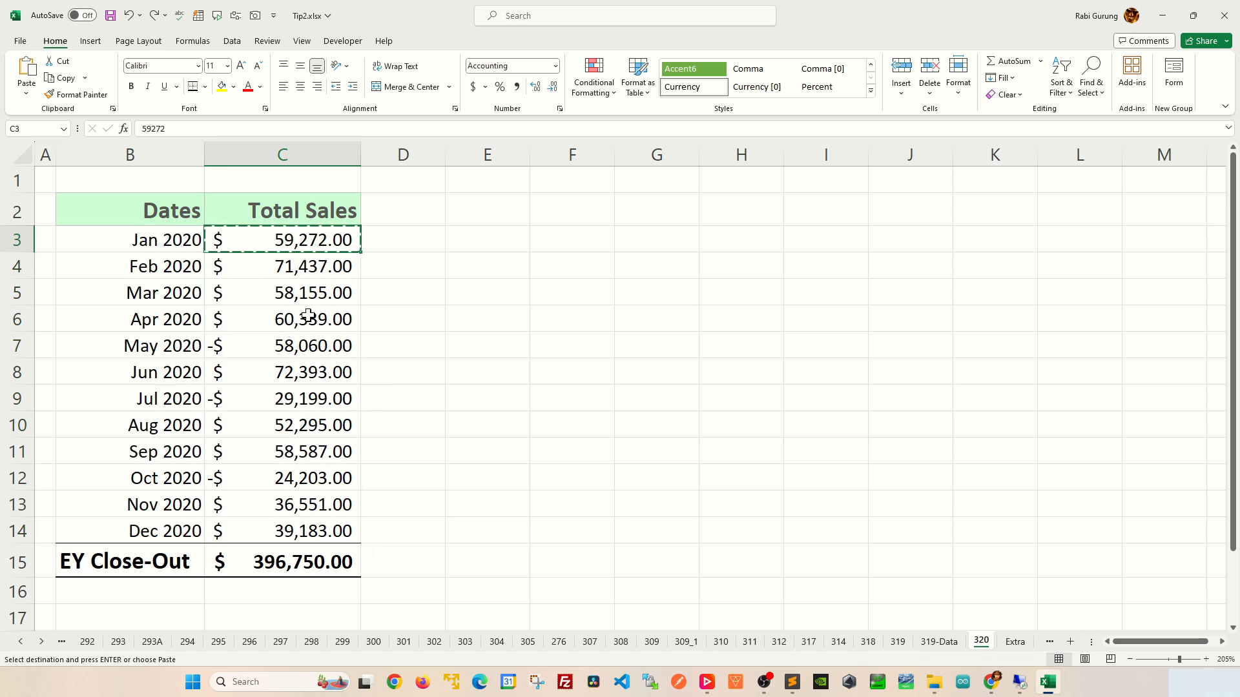
pyautogui.click(309, 315)
pyautogui.press('Escape')
pyautogui.click(331, 246)
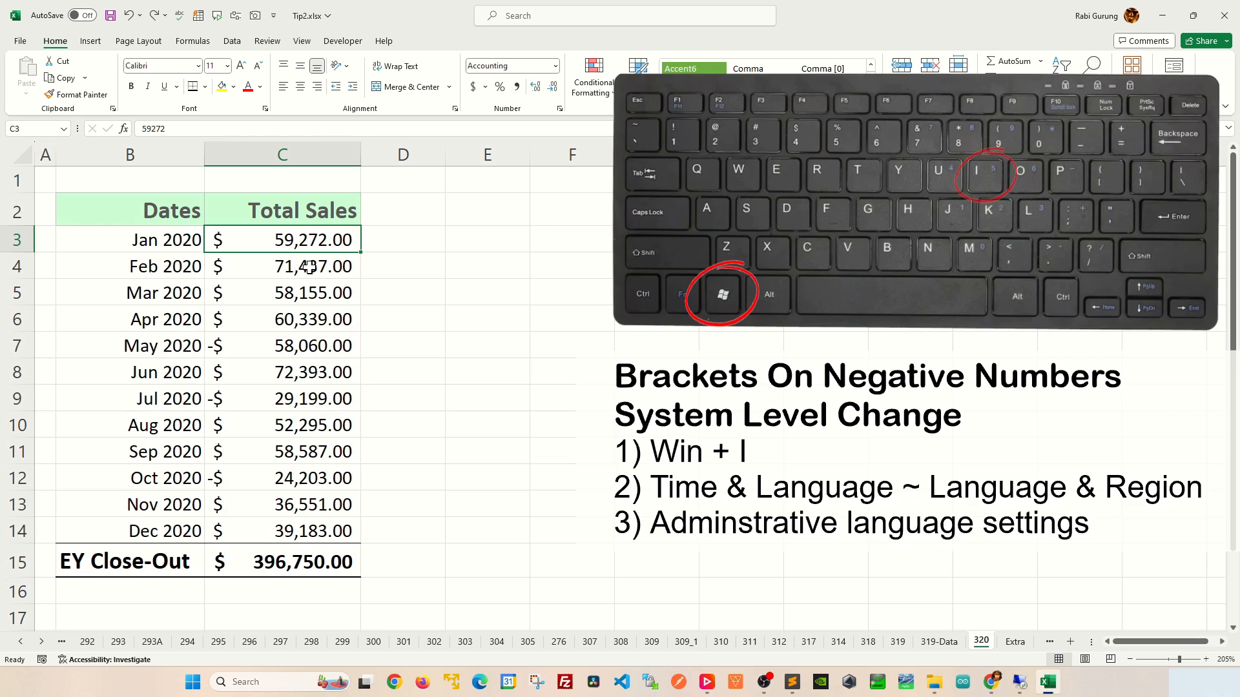
# Step: Switch to Windows Settings and open the additional format settings of the Region dialog, reached through the administrative language settings
pyautogui.press('super+i')
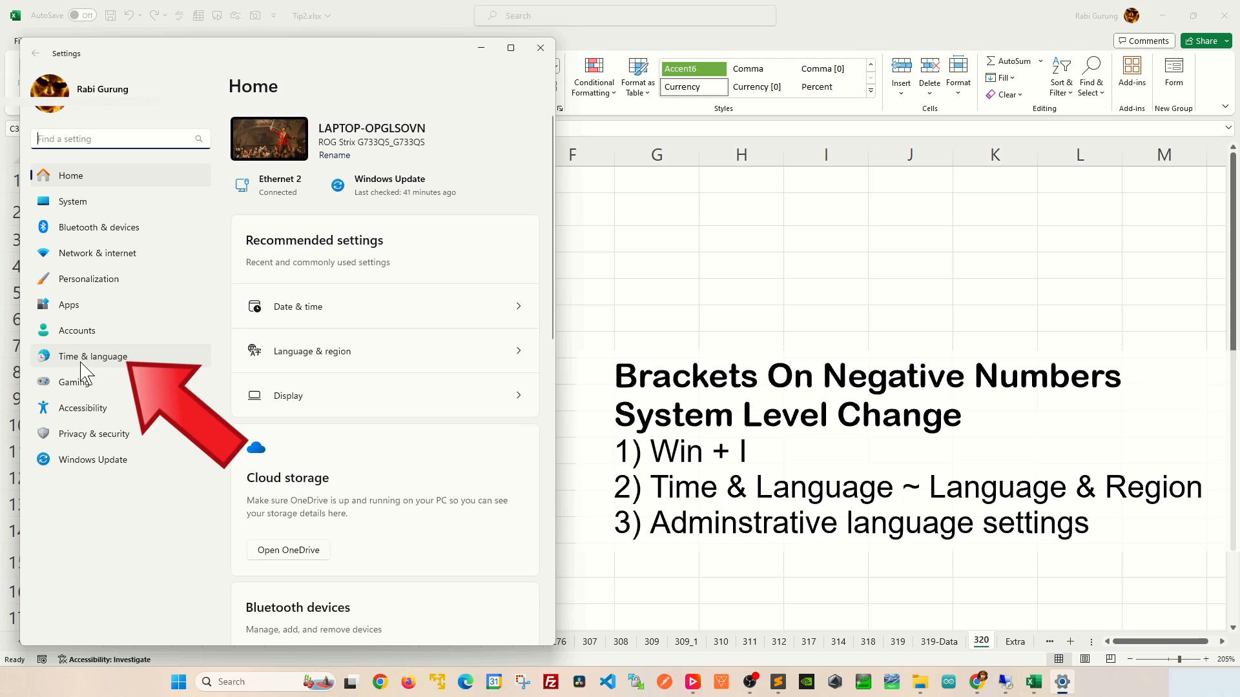
pyautogui.click(109, 364)
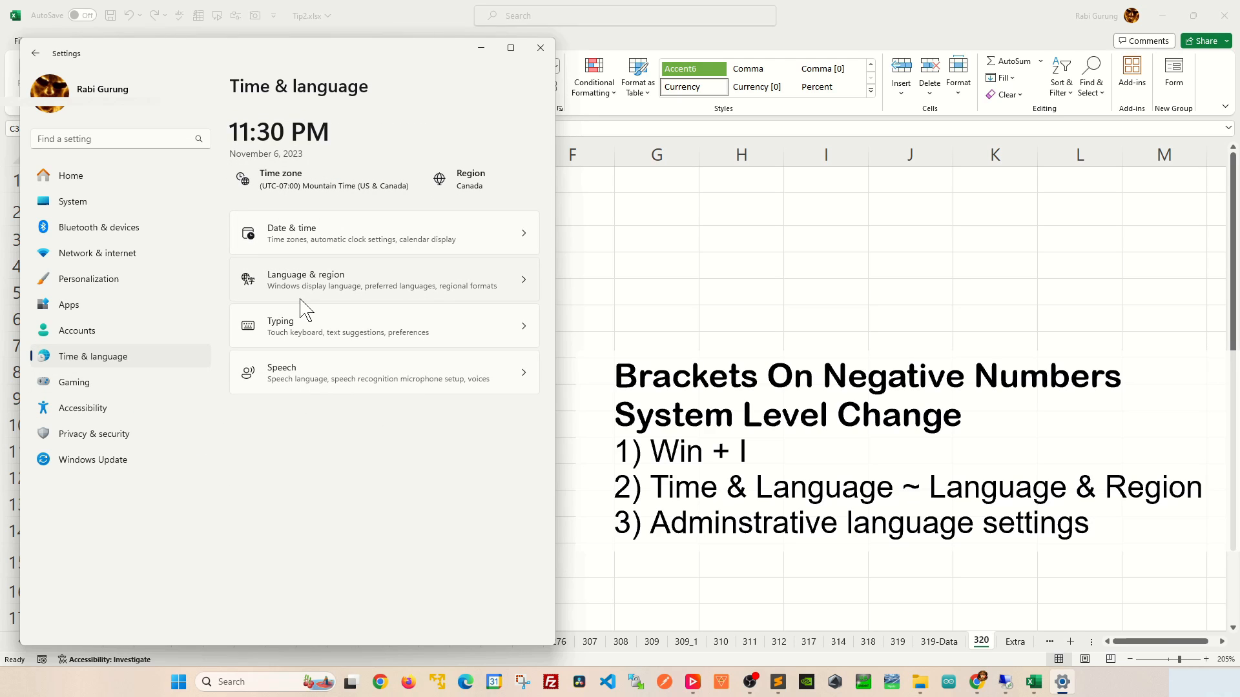
pyautogui.click(365, 279)
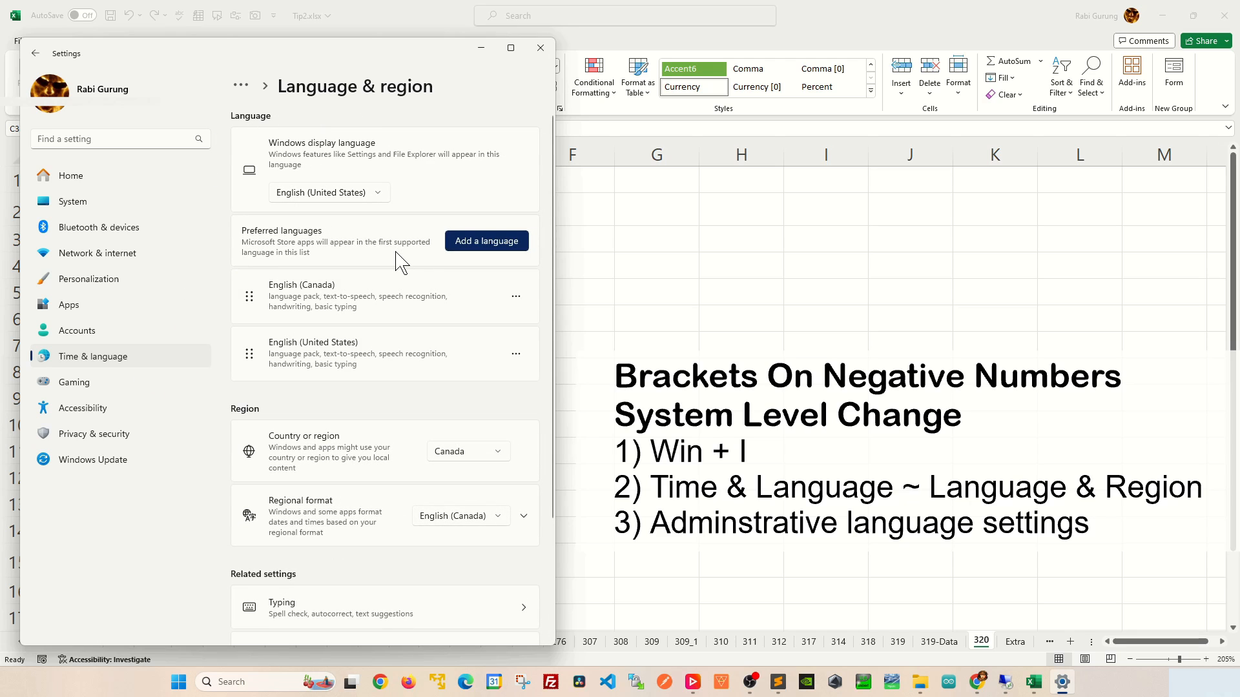
pyautogui.scroll(-3, 401, 262)
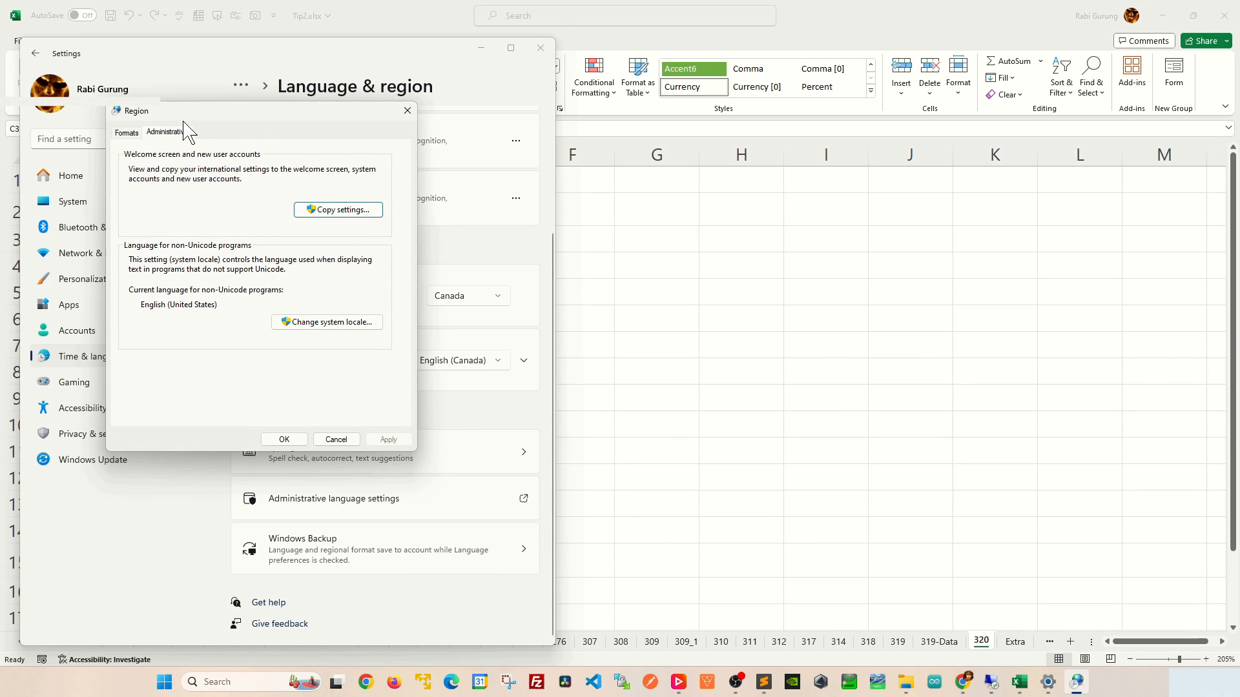
pyautogui.click(127, 134)
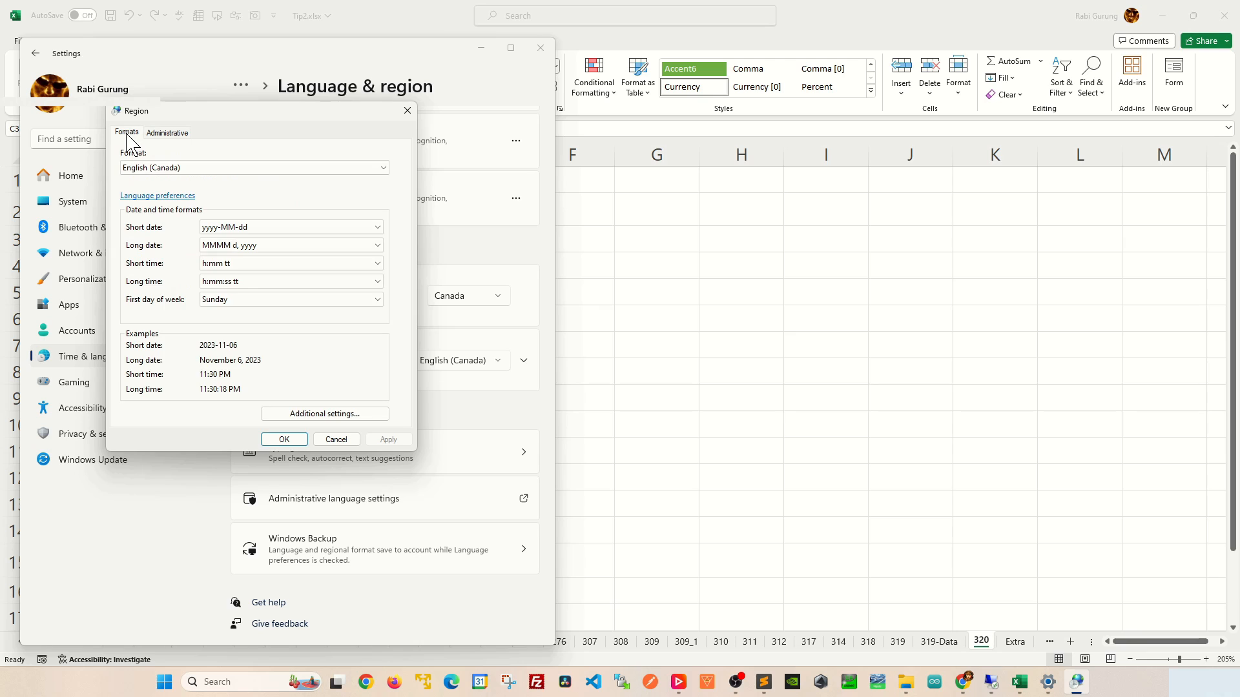
pyautogui.click(327, 413)
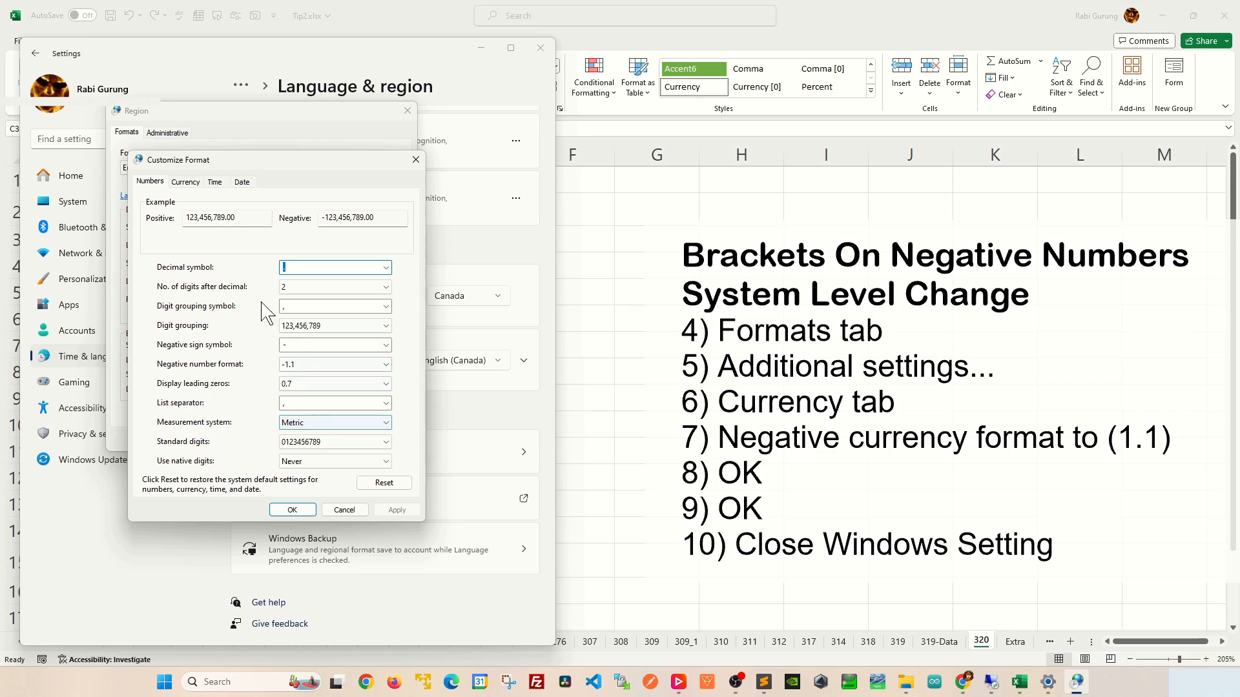
# Step: Set the system's negative currency format to ($1.1)
pyautogui.click(186, 182)
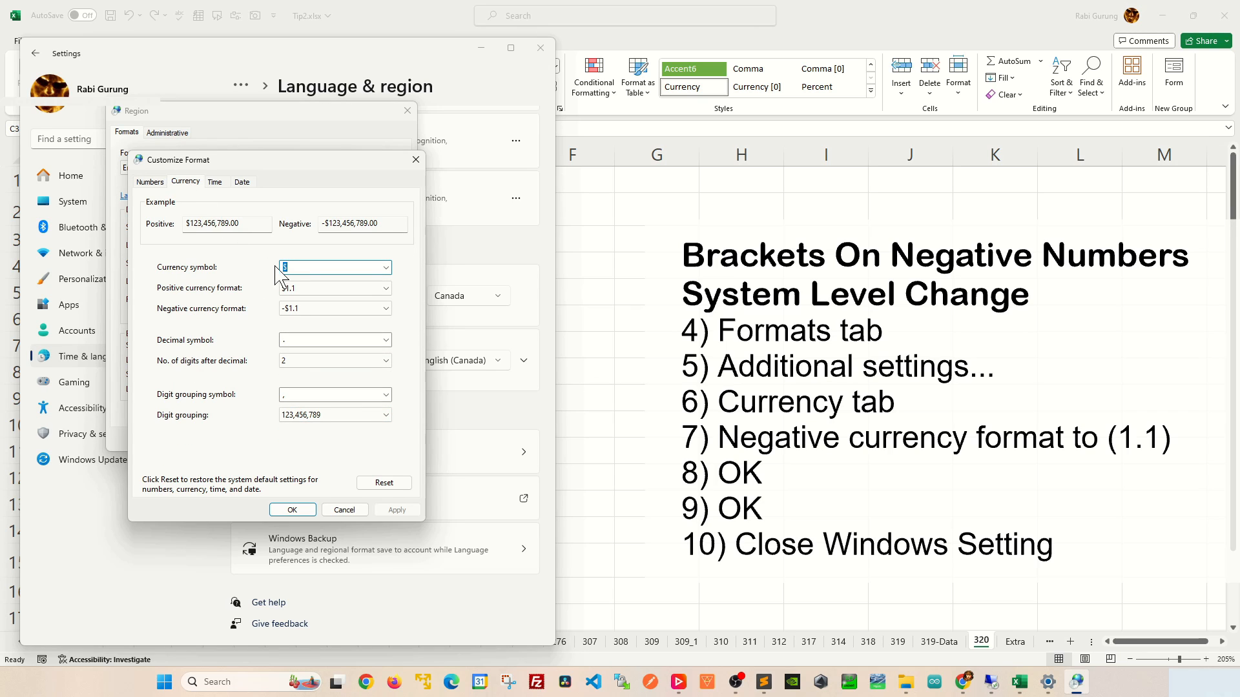
pyautogui.click(300, 310)
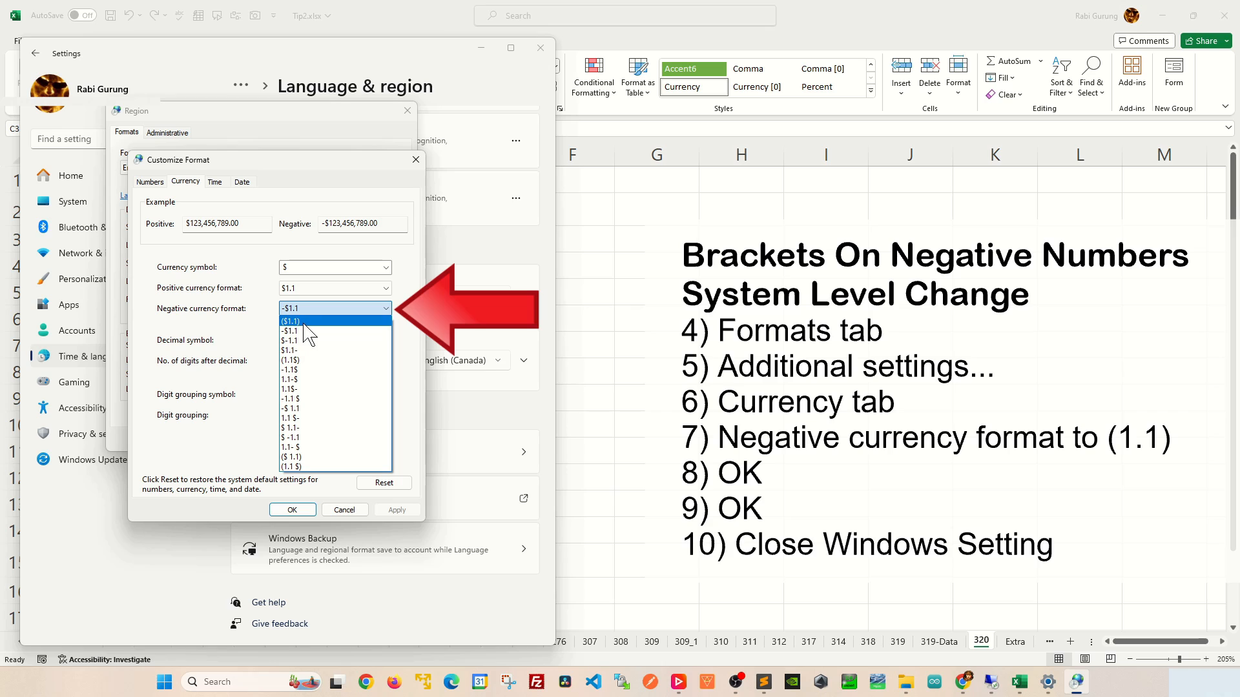
pyautogui.click(292, 321)
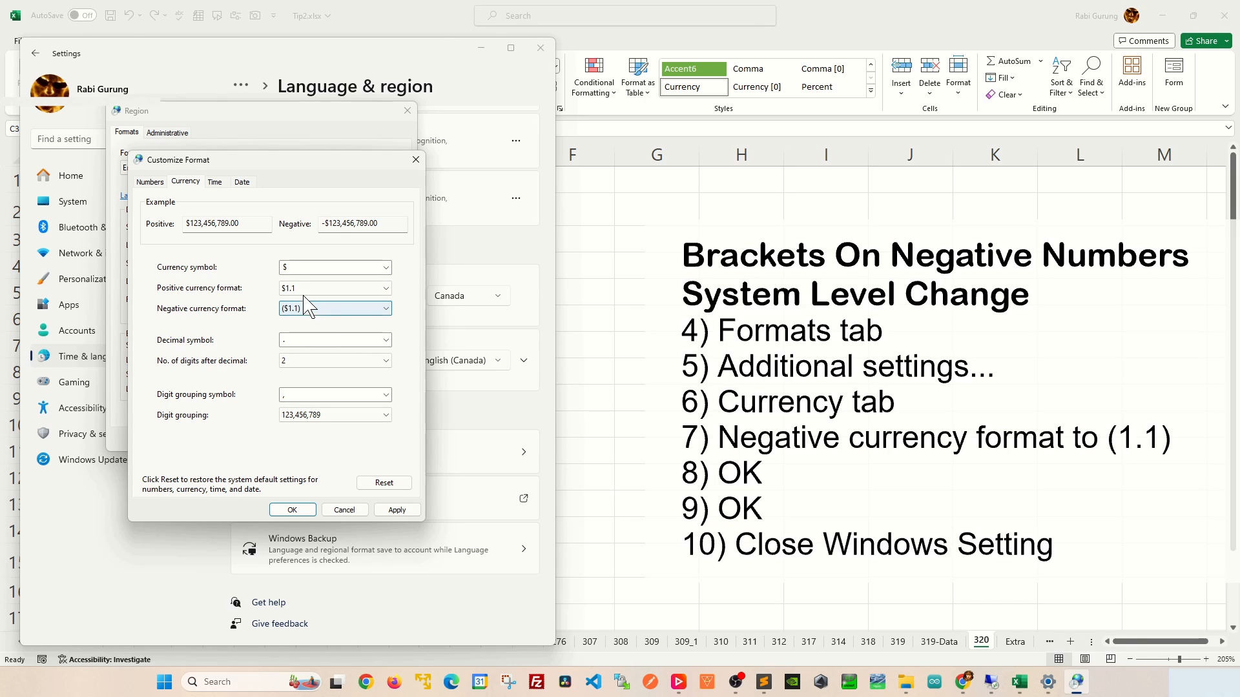
# Step: Try (1.1) as the system's negative number format and set it back to -1.1
pyautogui.click(150, 181)
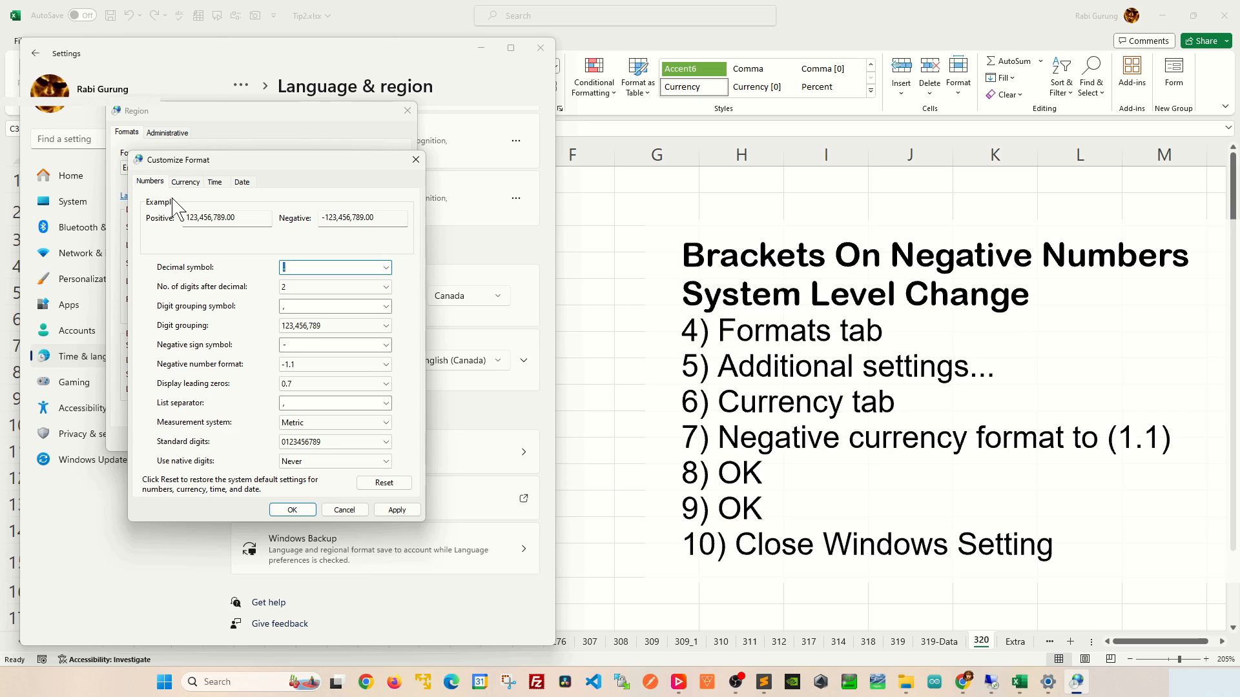
pyautogui.click(331, 365)
pyautogui.click(321, 378)
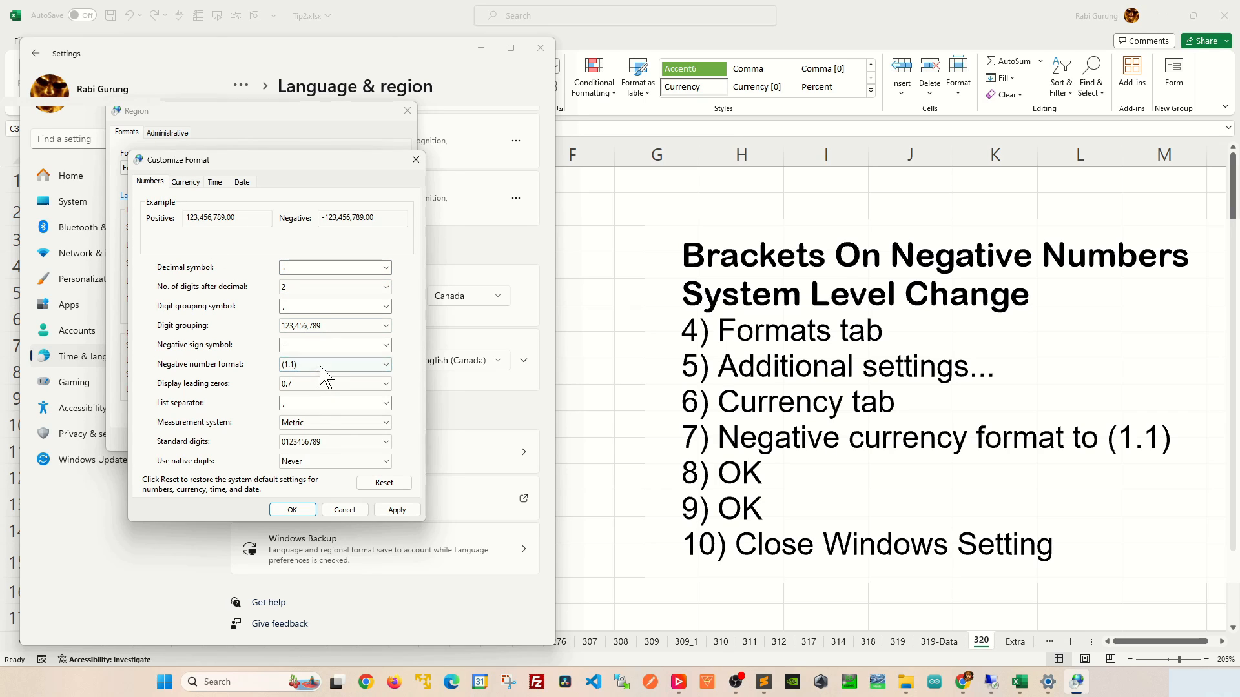
pyautogui.click(323, 365)
pyautogui.click(315, 387)
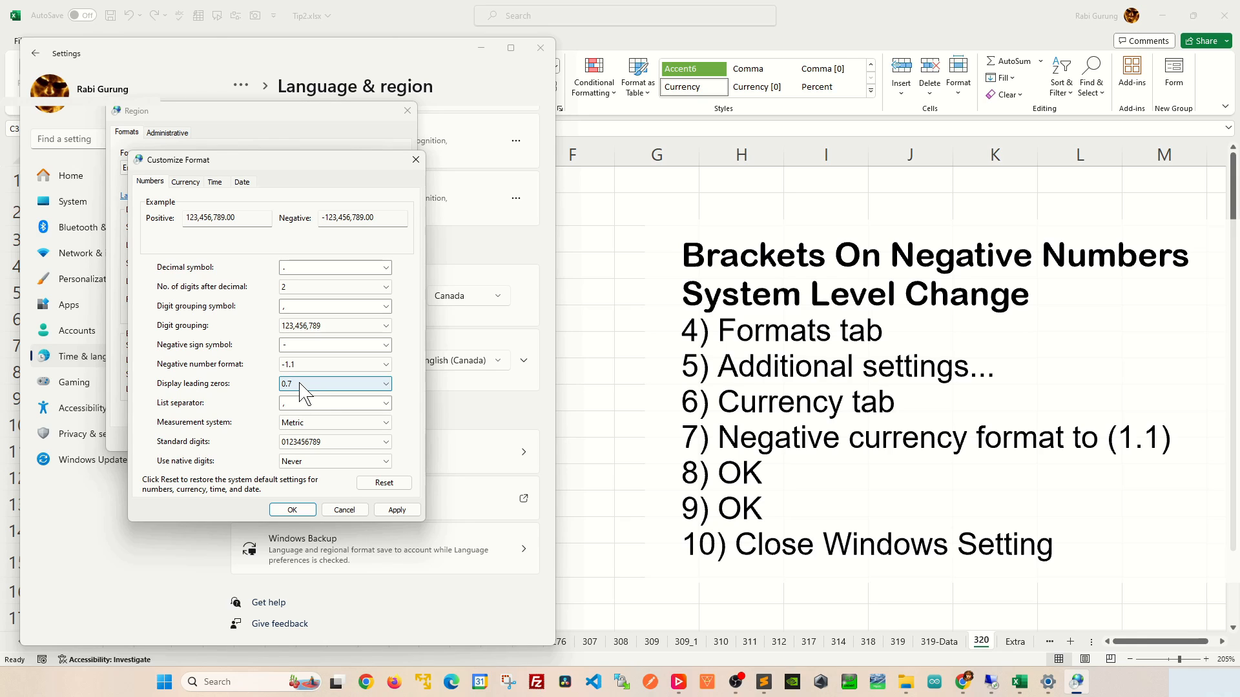
pyautogui.click(305, 366)
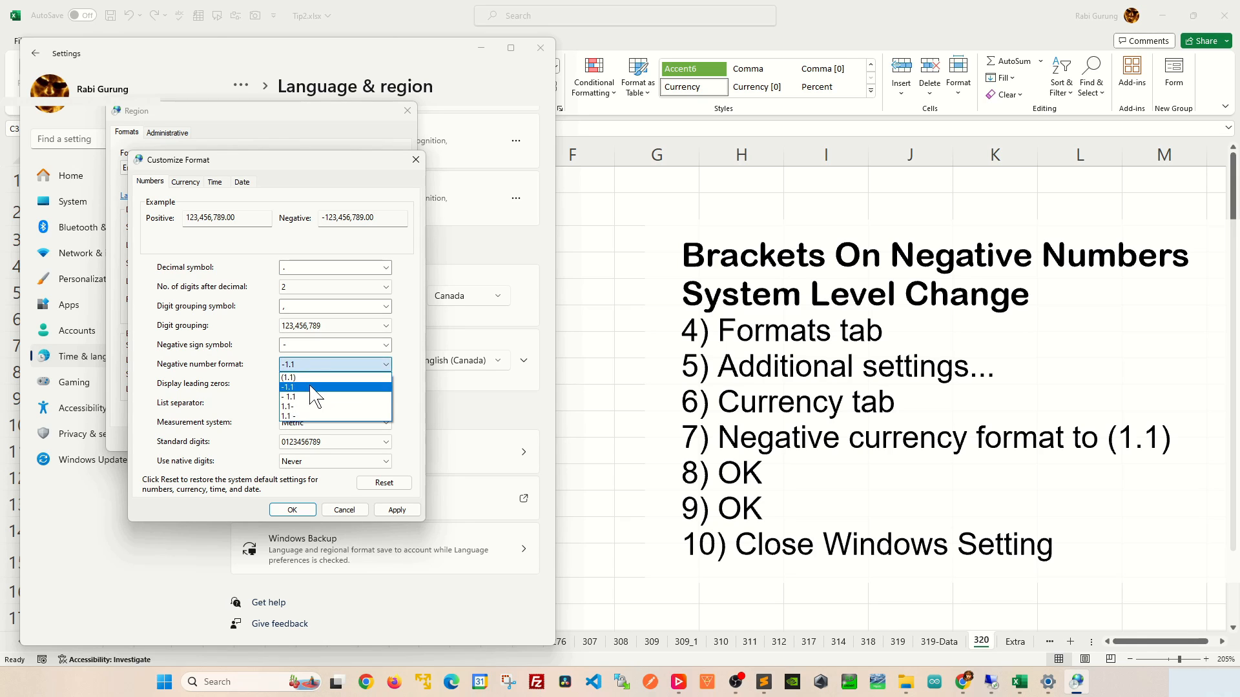
pyautogui.click(312, 379)
pyautogui.click(312, 365)
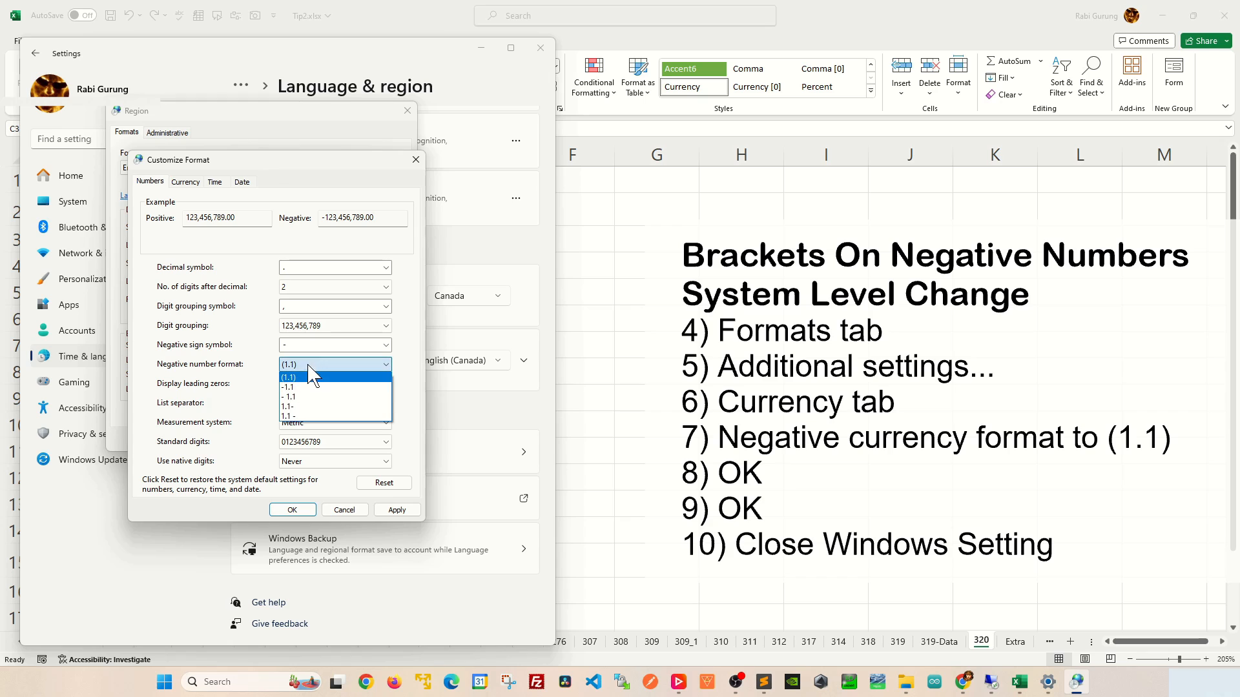
pyautogui.click(311, 388)
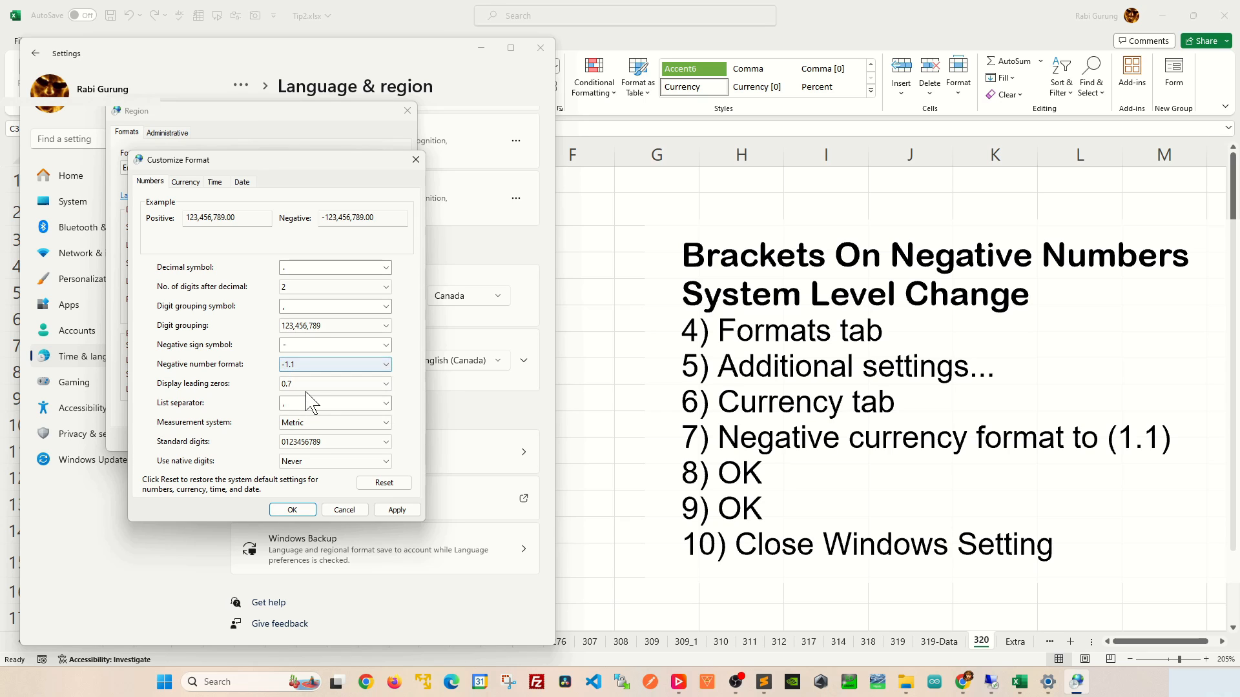
# Step: Return to the currency formats, confirm the regional format changes, and close Windows Settings
pyautogui.click(193, 185)
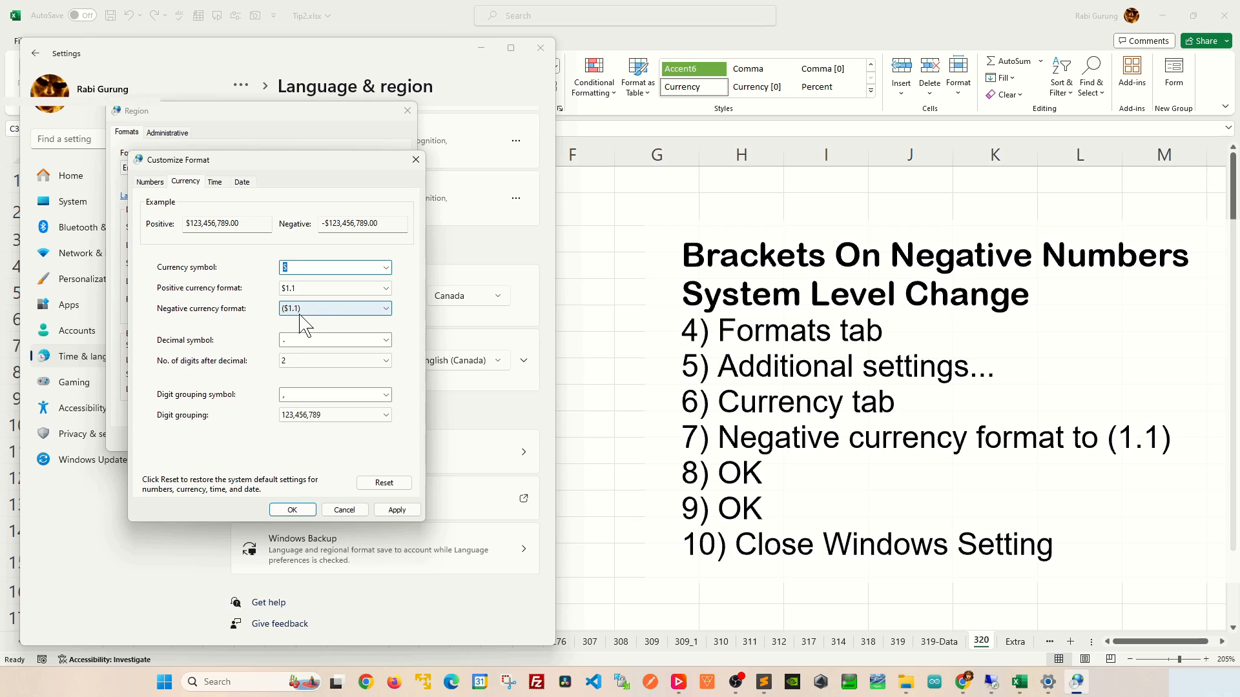
pyautogui.click(285, 512)
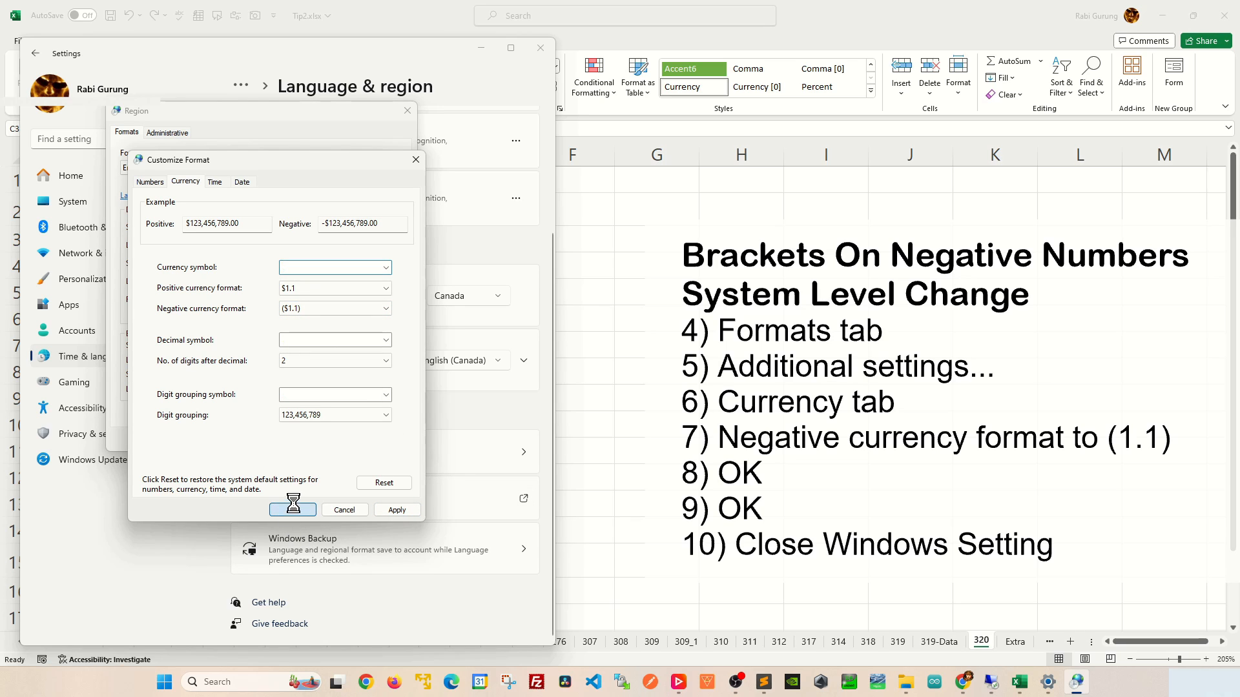
pyautogui.click(295, 442)
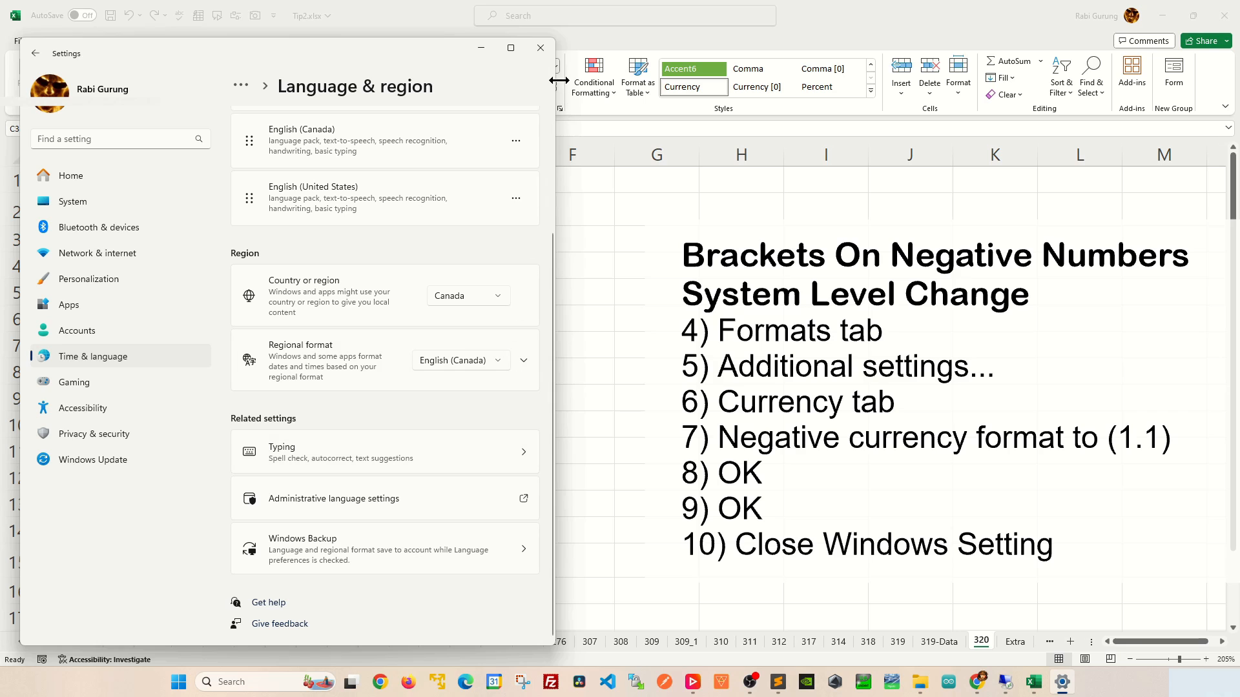
pyautogui.click(540, 47)
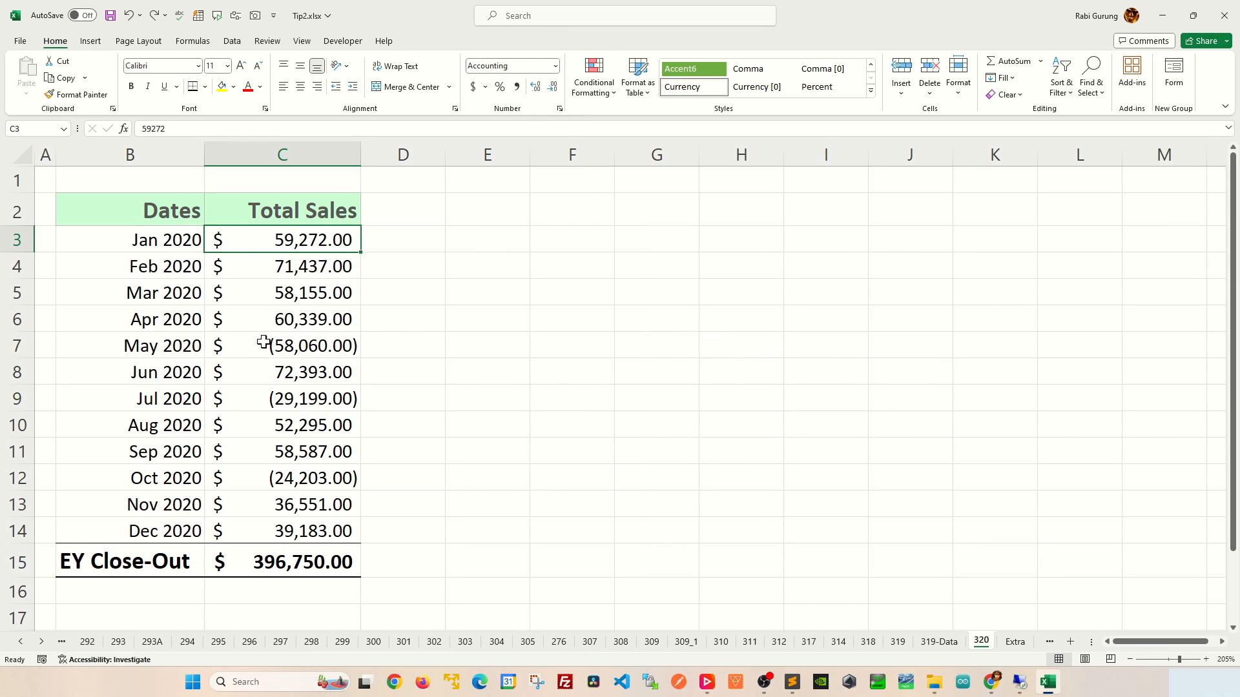
# Step: Inspect the negative Total Sales cells for May, July and October 2020
pyautogui.click(281, 403)
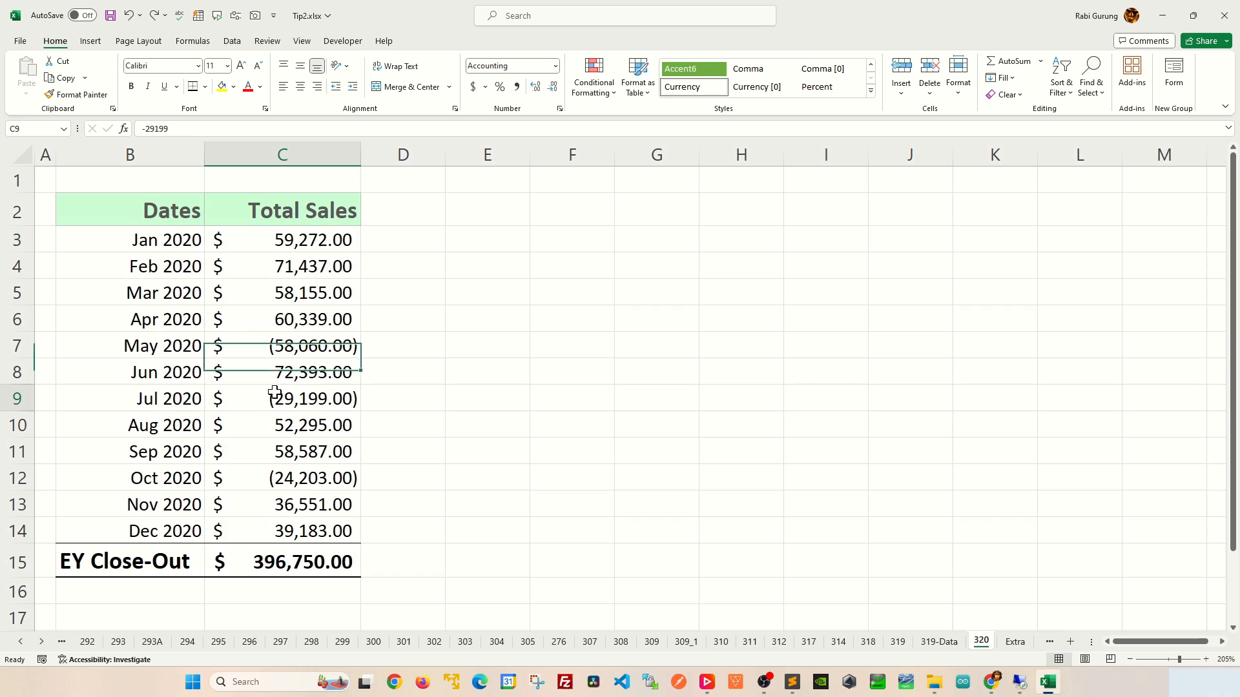
pyautogui.click(300, 345)
pyautogui.press('Down')
pyautogui.press('Down')
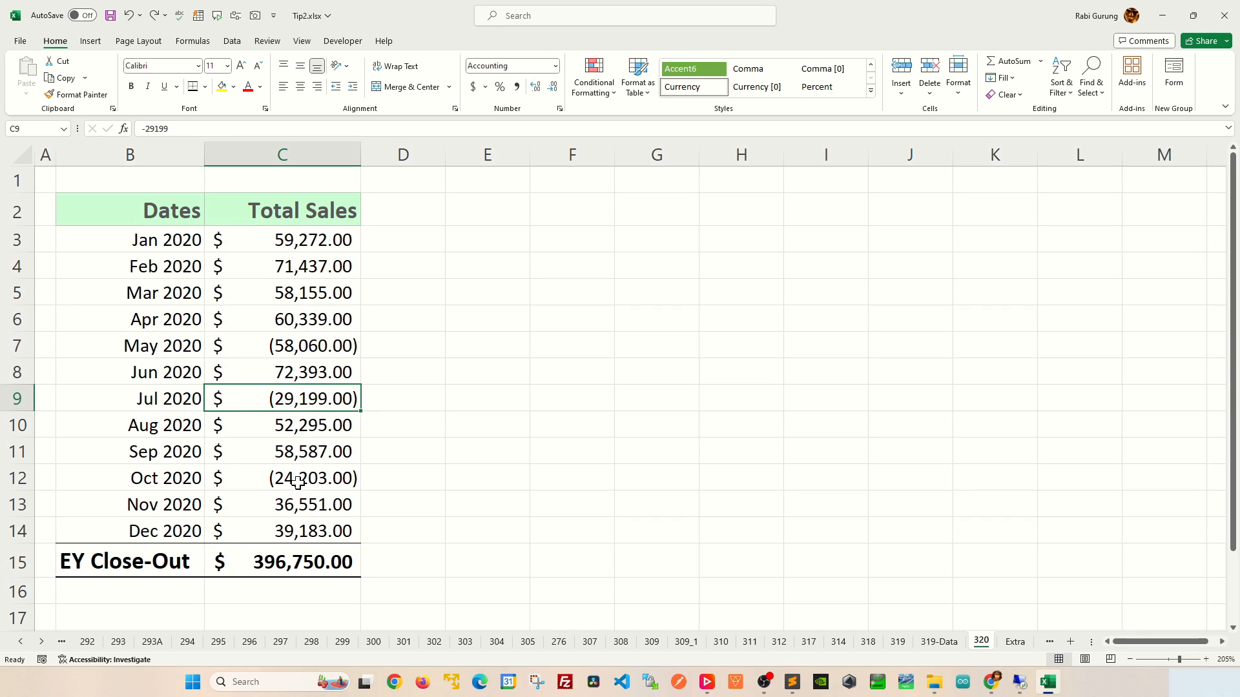
pyautogui.click(298, 481)
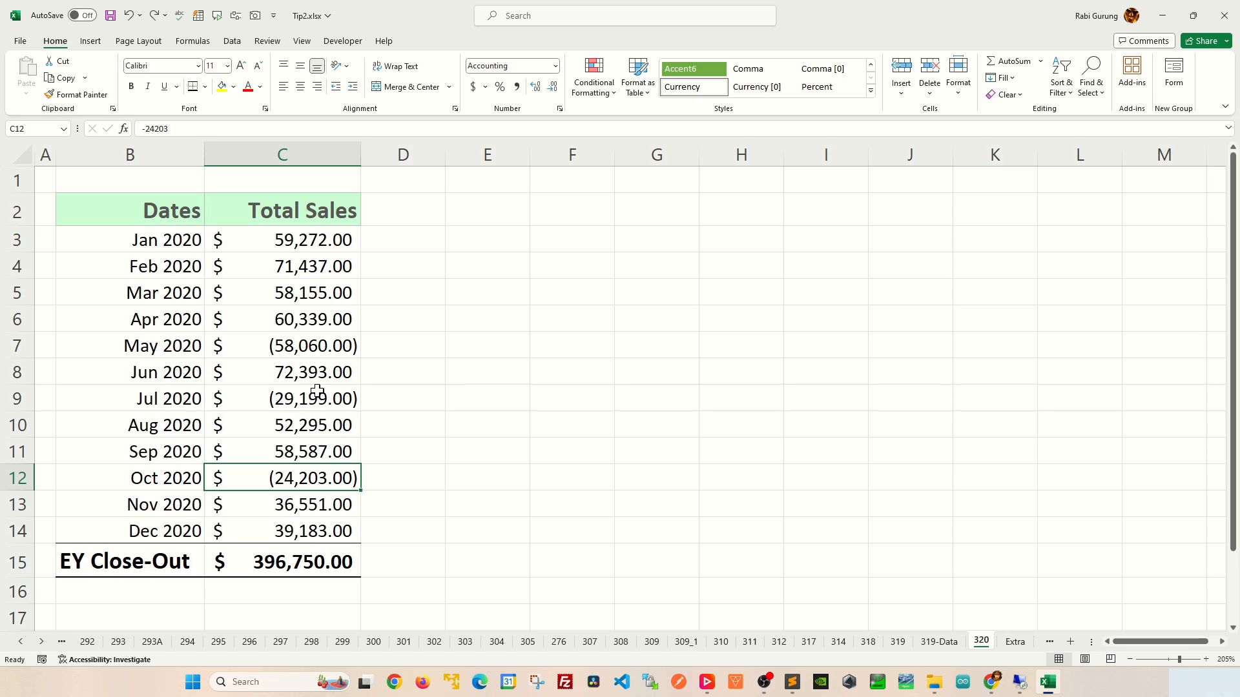
# Step: Format the Total Sales cells C3:C14 as Currency with negative numbers shown as red ($1,234.10)
pyautogui.click(327, 238)
pyautogui.moveTo(328, 239); pyautogui.dragTo(285, 529)
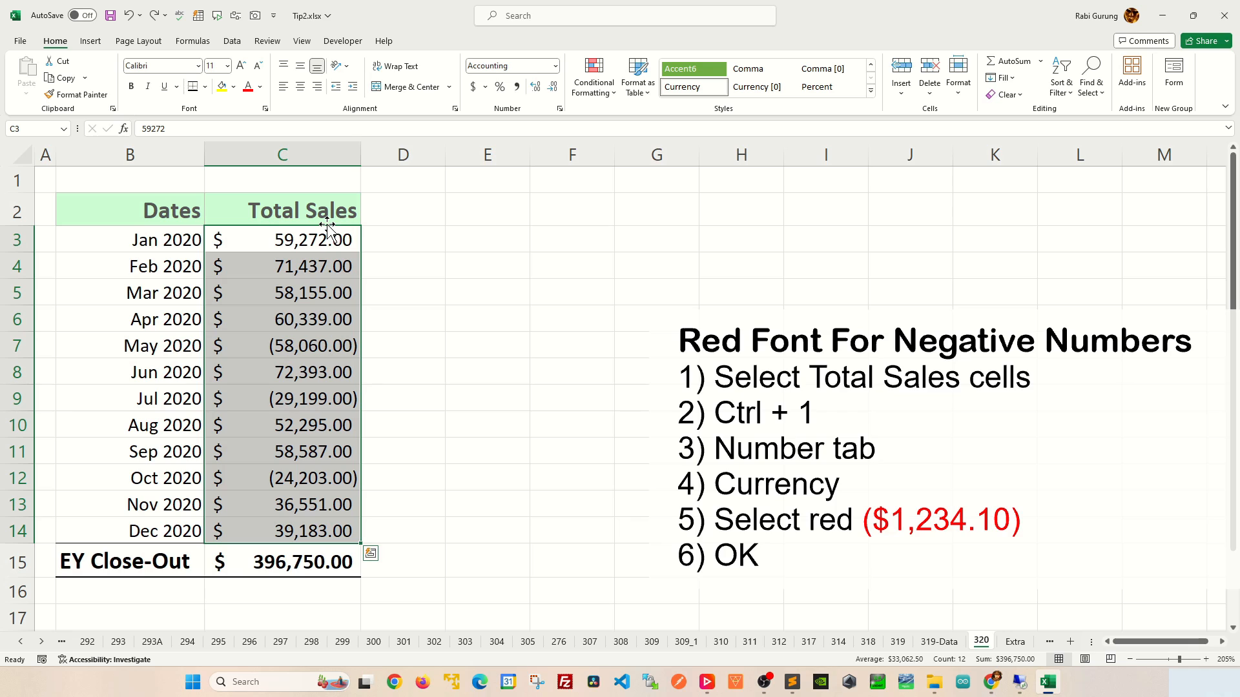
pyautogui.hotkey('ctrl', '1')
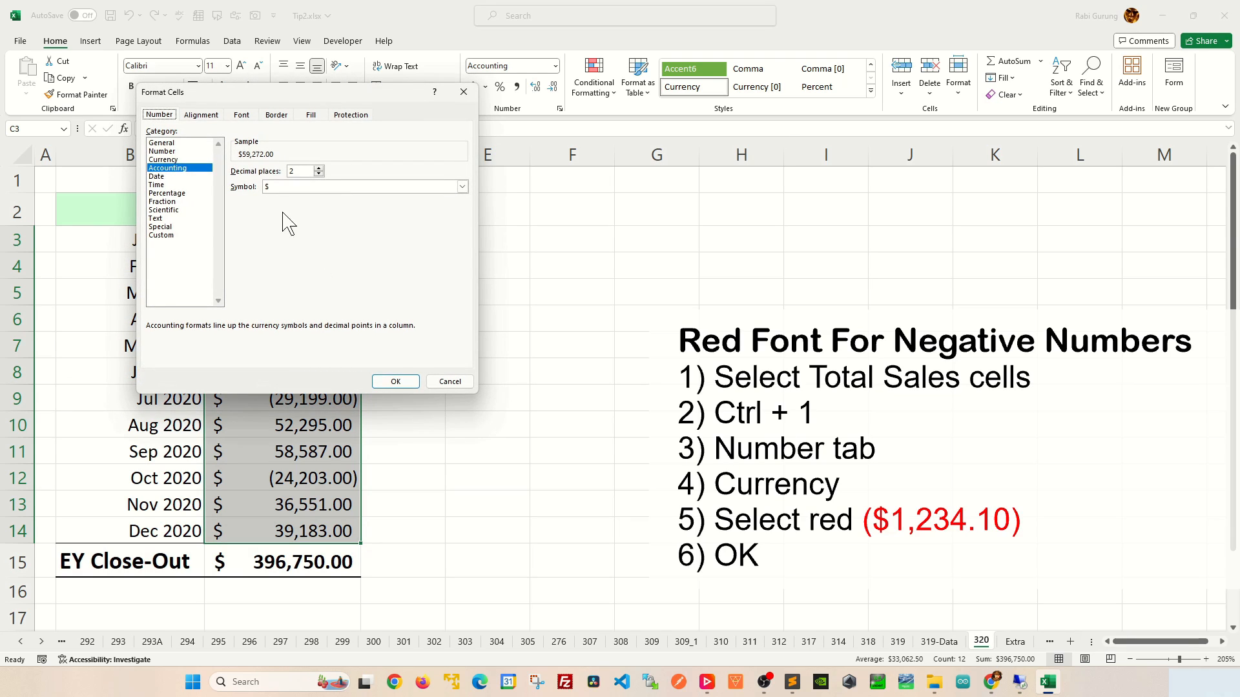
pyautogui.moveTo(265, 99); pyautogui.dragTo(247, 187)
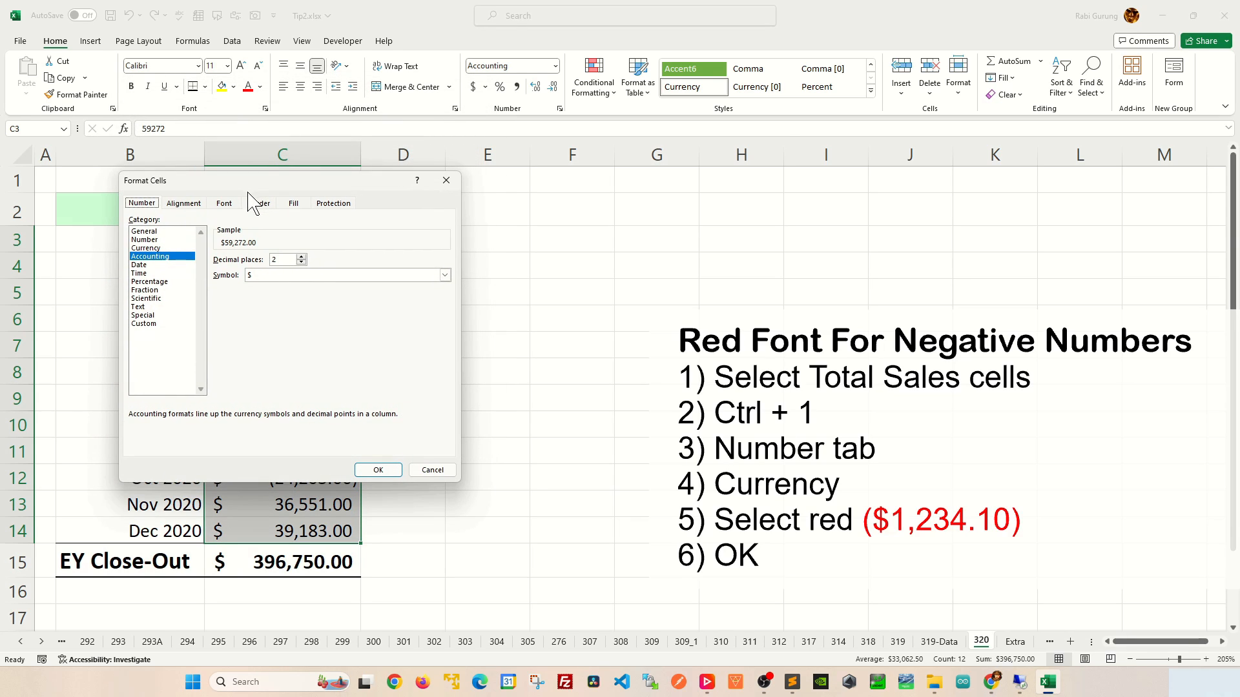
pyautogui.click(160, 249)
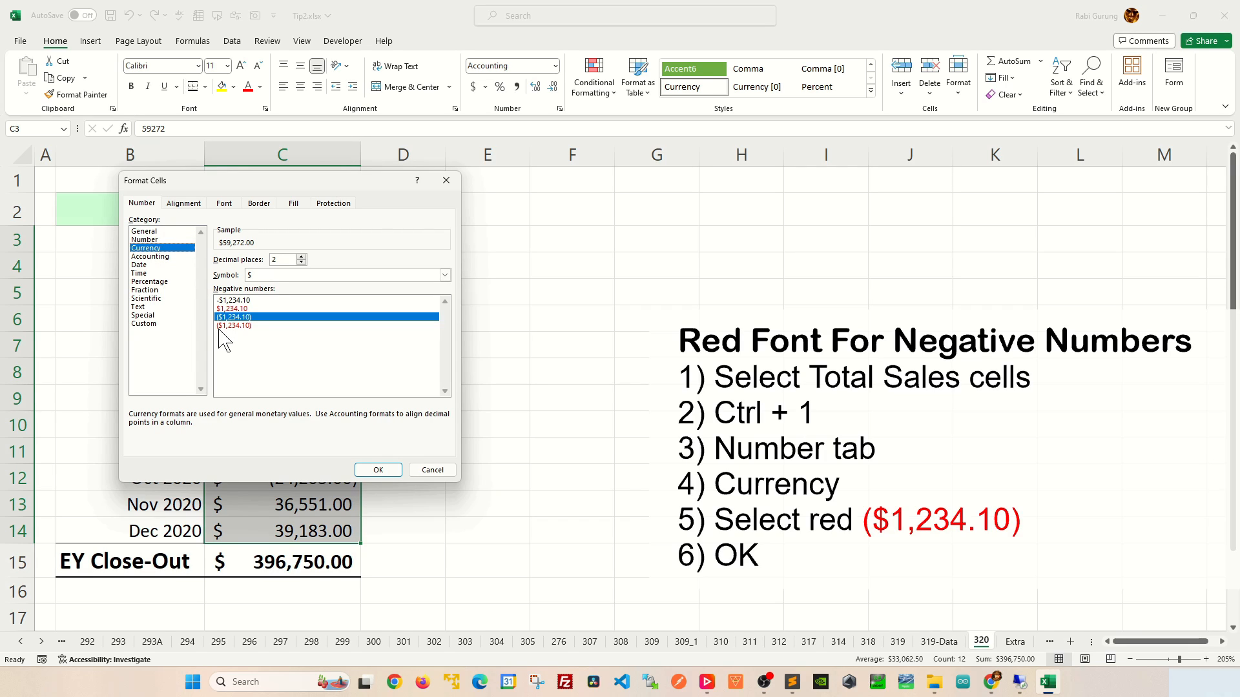
pyautogui.click(241, 326)
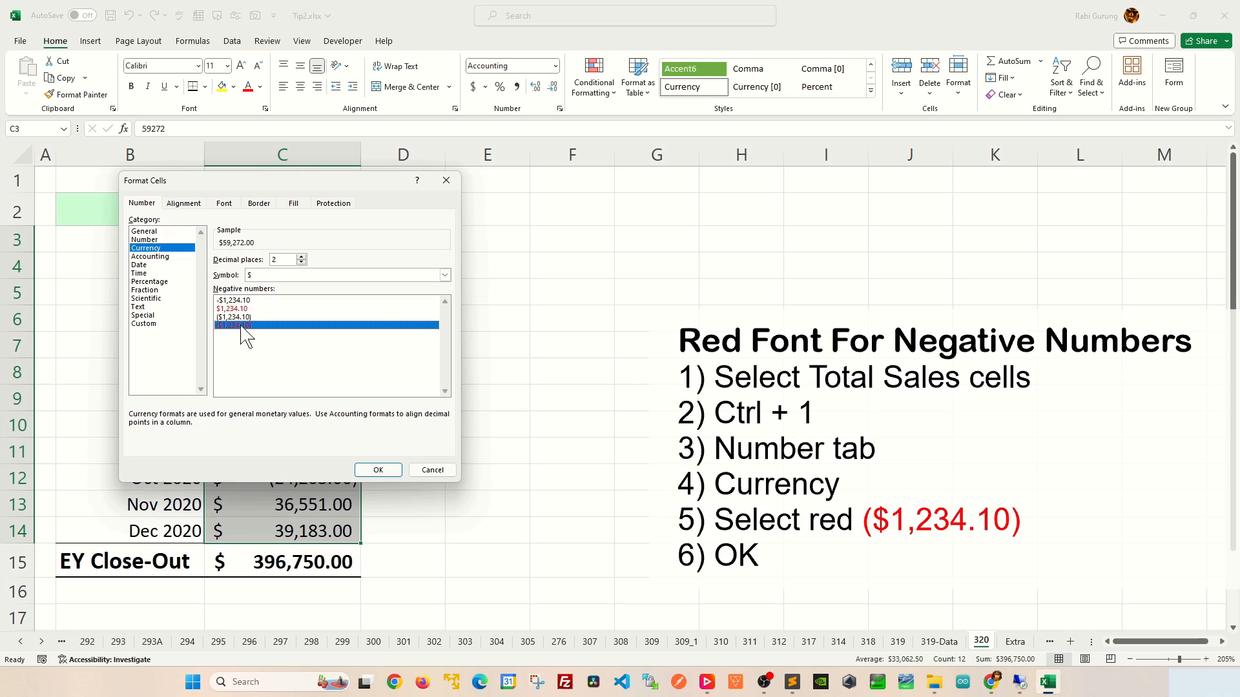
pyautogui.click(377, 469)
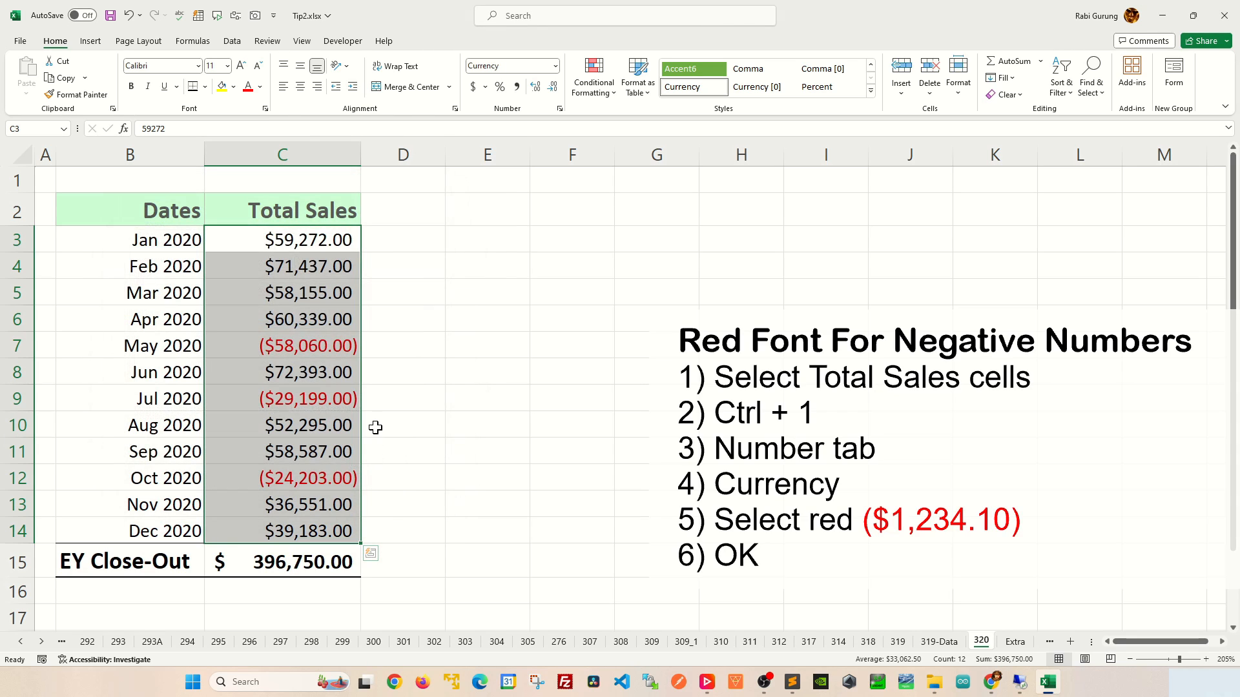
pyautogui.click(374, 425)
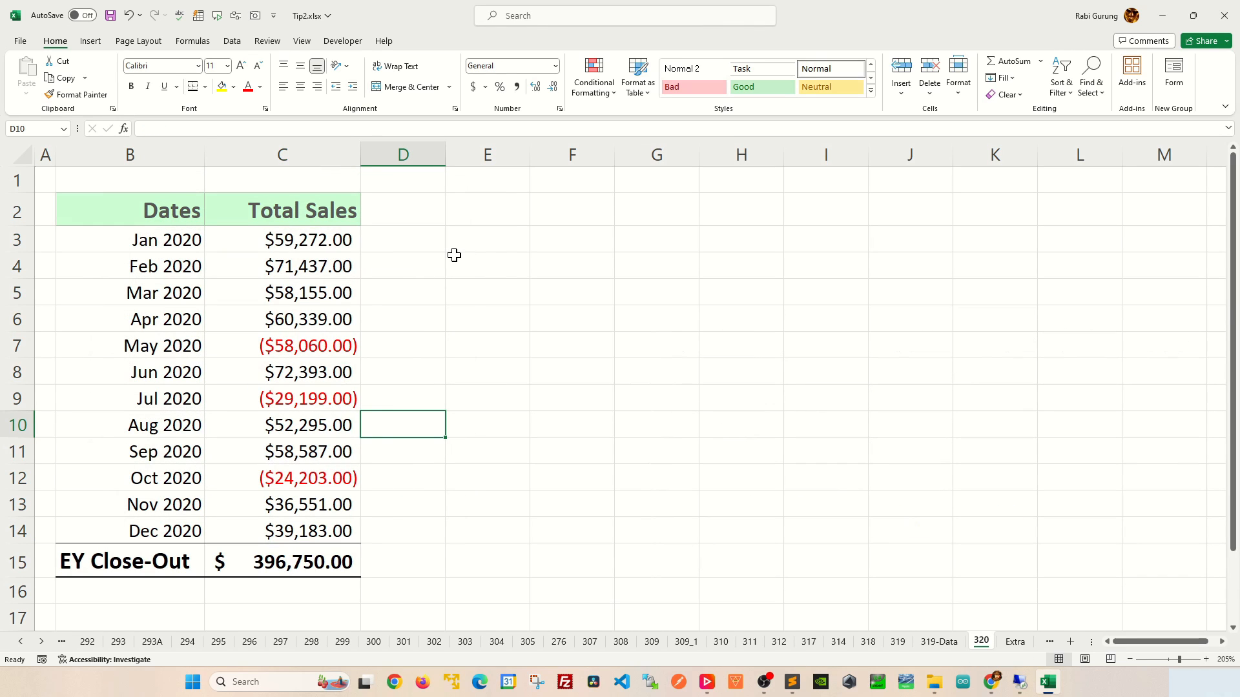